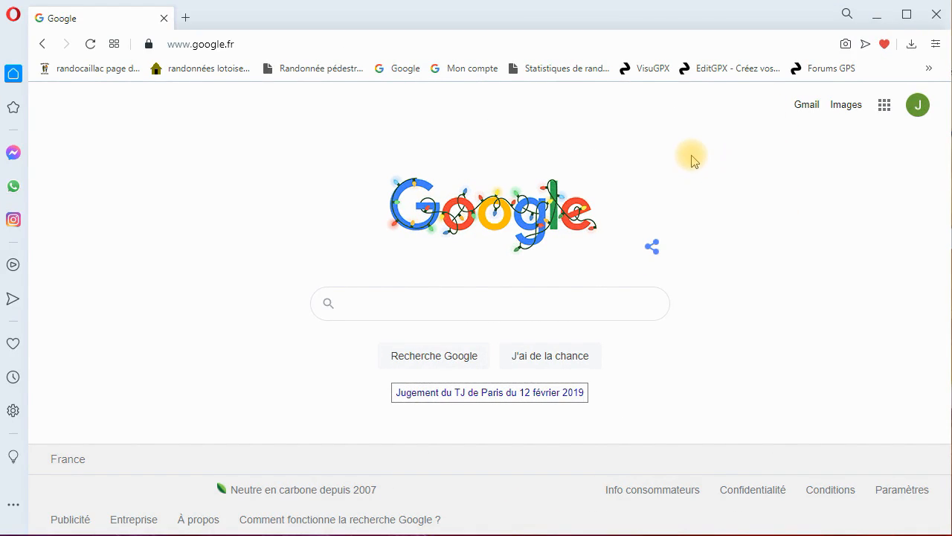
Open the VisuGPX member's own traces and display the trace 46-RL-Limogne-Malecargue-2020-10-18.
click(657, 74)
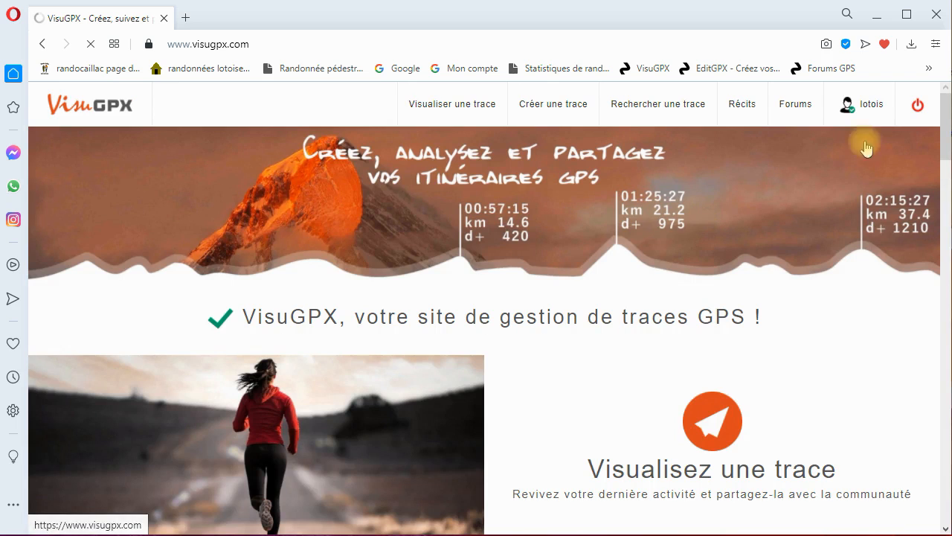
click(852, 104)
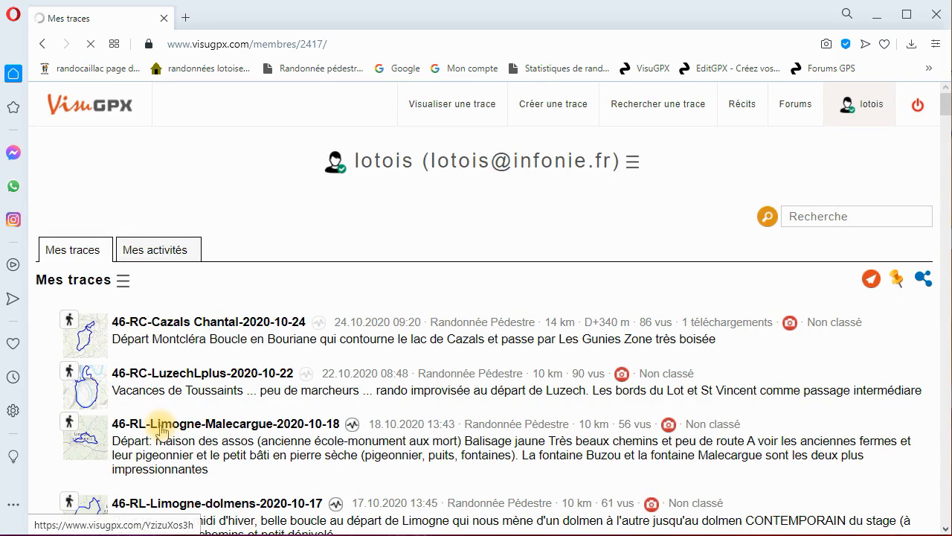
click(162, 425)
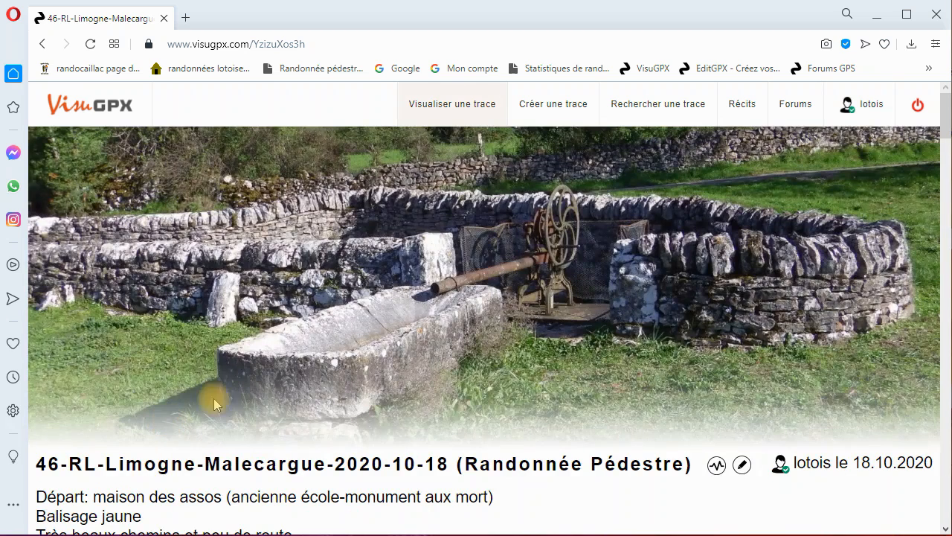
Switch the trace map's background layer to IGN Fr.
scroll(948, 134, down, 2)
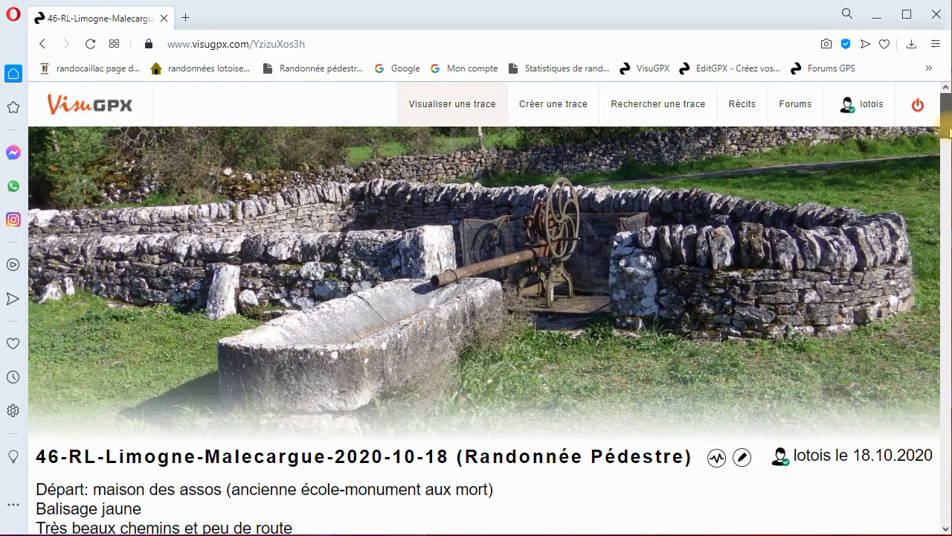
drag(950, 137, 947, 176)
mouse_move(907, 156)
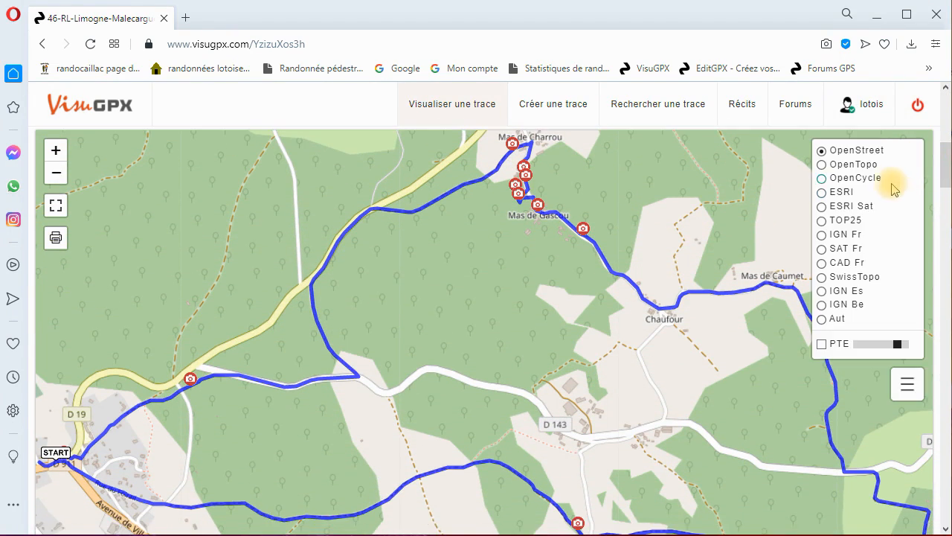
click(825, 236)
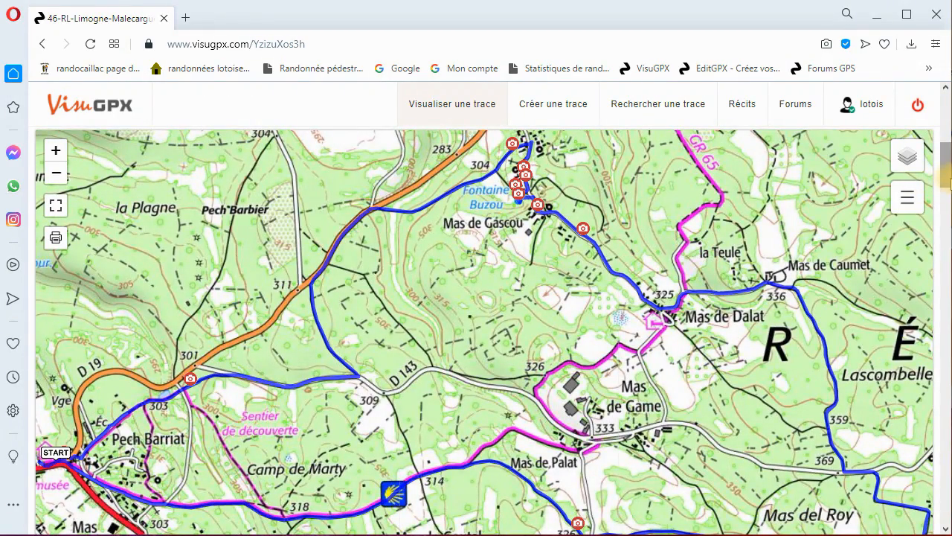
Turn on the Pente option for the trace's elevation profile.
scroll(947, 185, down, 4)
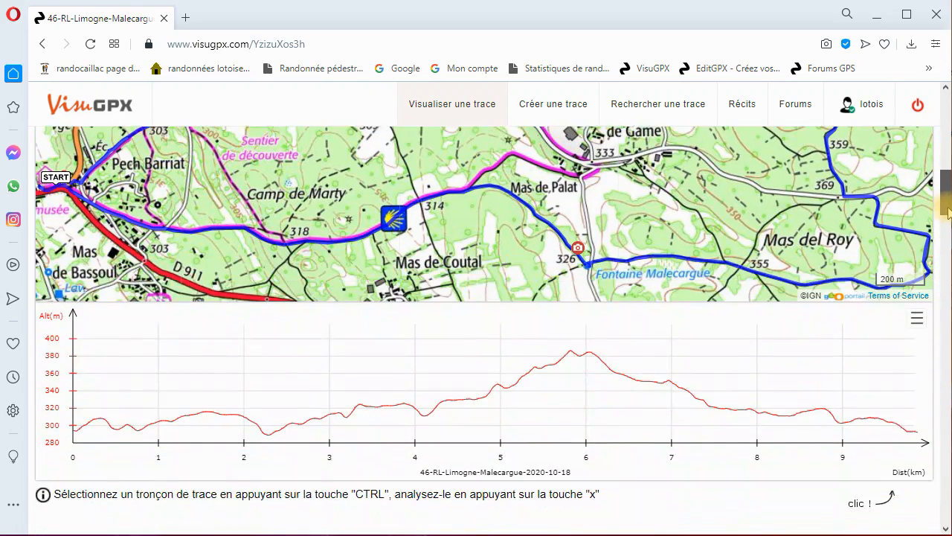
click(917, 305)
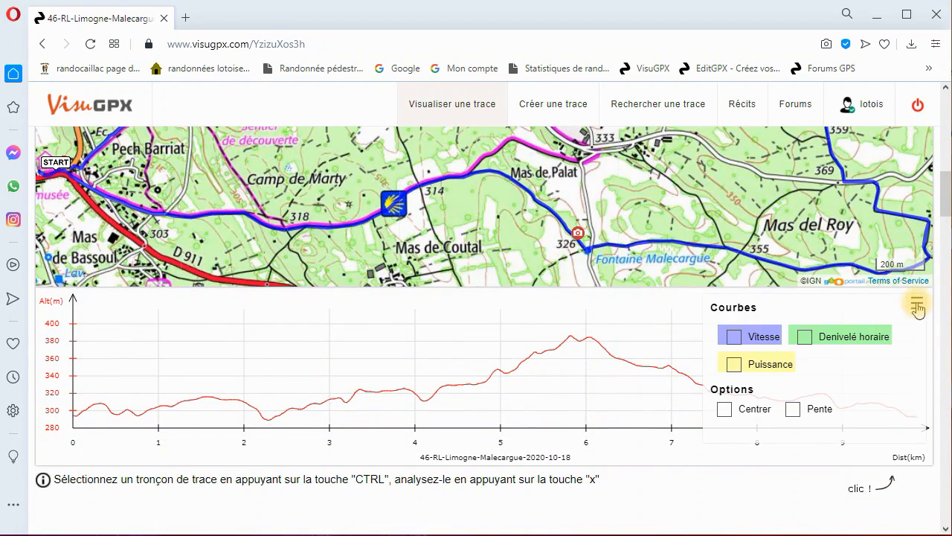
click(793, 410)
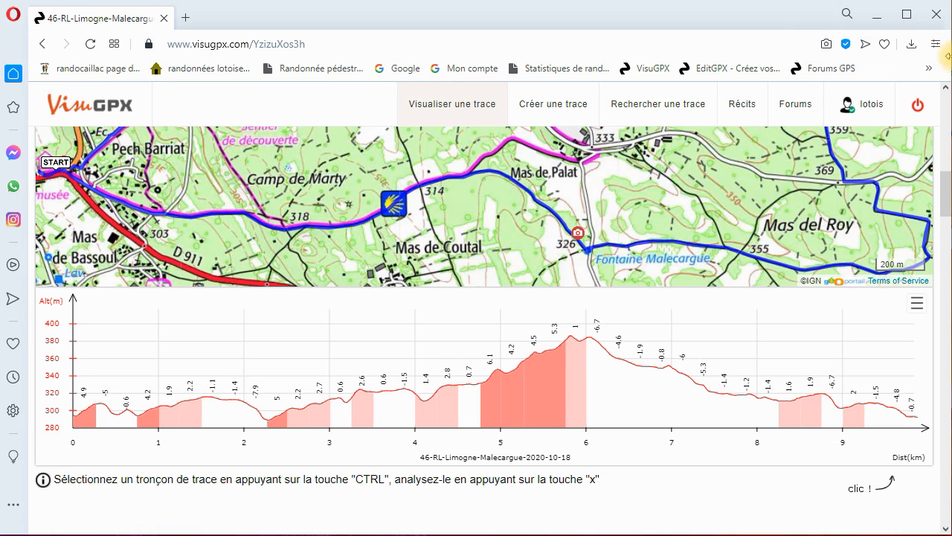
Narrow the browser window and copy a snapshot framed around the whole elevation profile to the clipboard.
drag(948, 57, 726, 75)
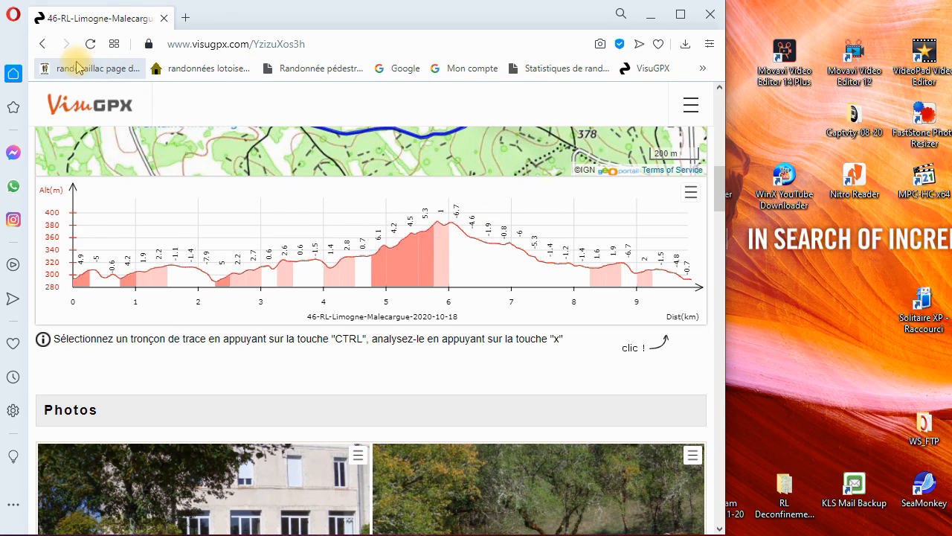
click(599, 46)
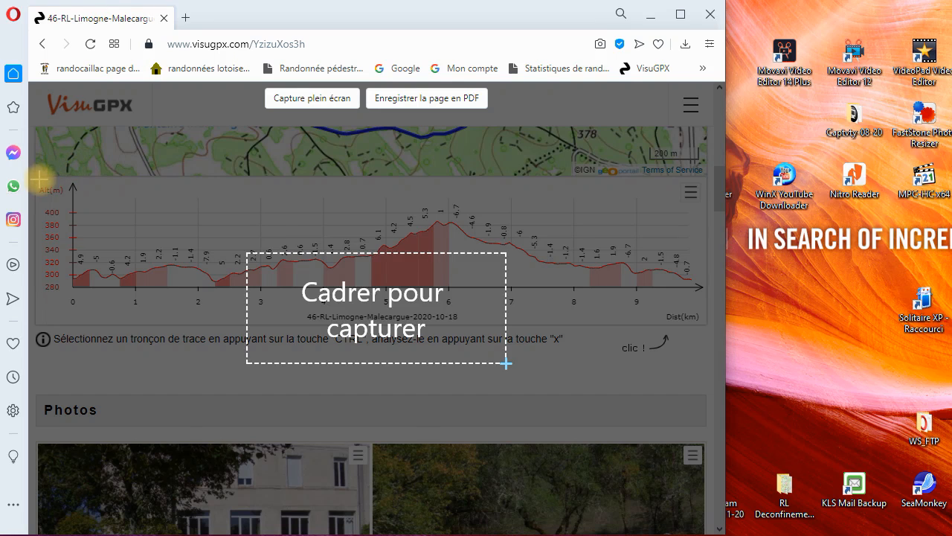
drag(37, 179, 708, 321)
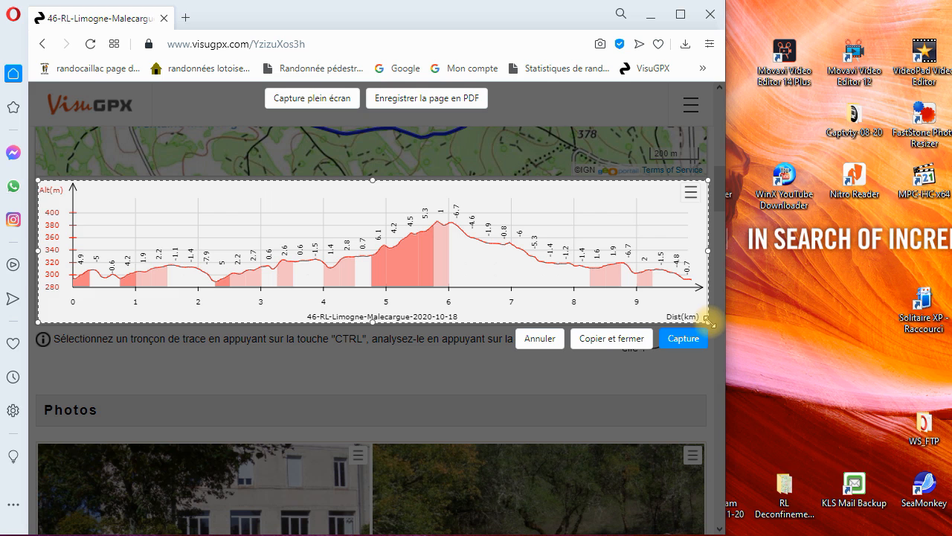
click(623, 344)
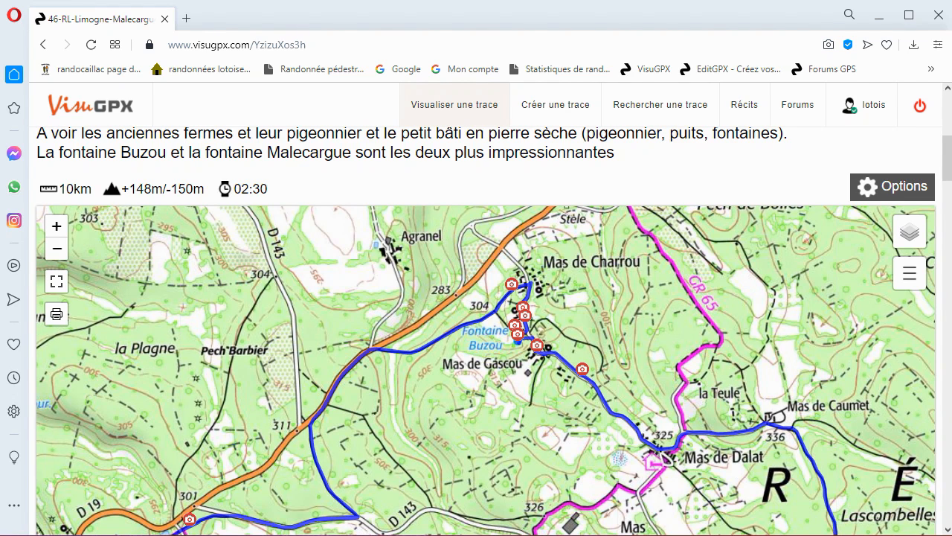
Enlarge the trace map to 3000 x 3000 pixels and frame the hiking loop at a detailed IGN map scale.
key(ctrl+alt+b)
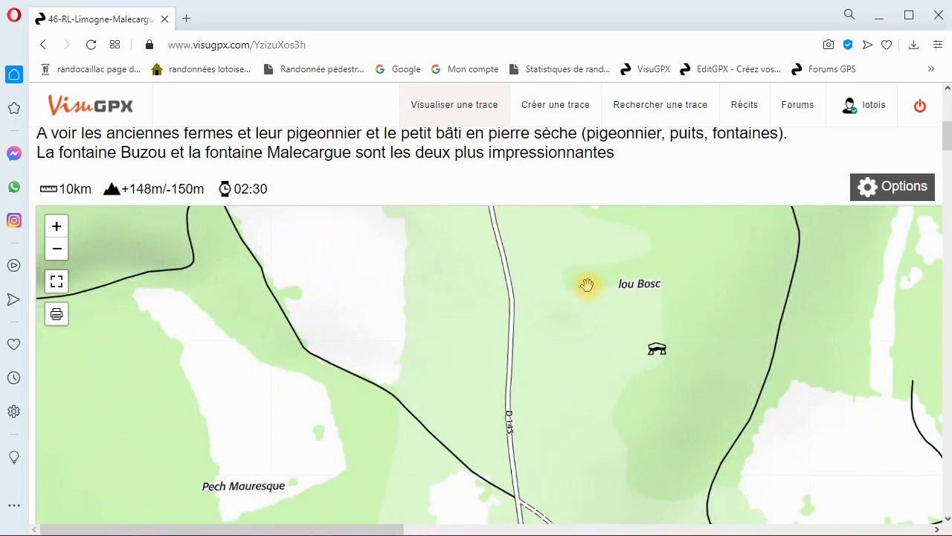
scroll(580, 292, down, 1)
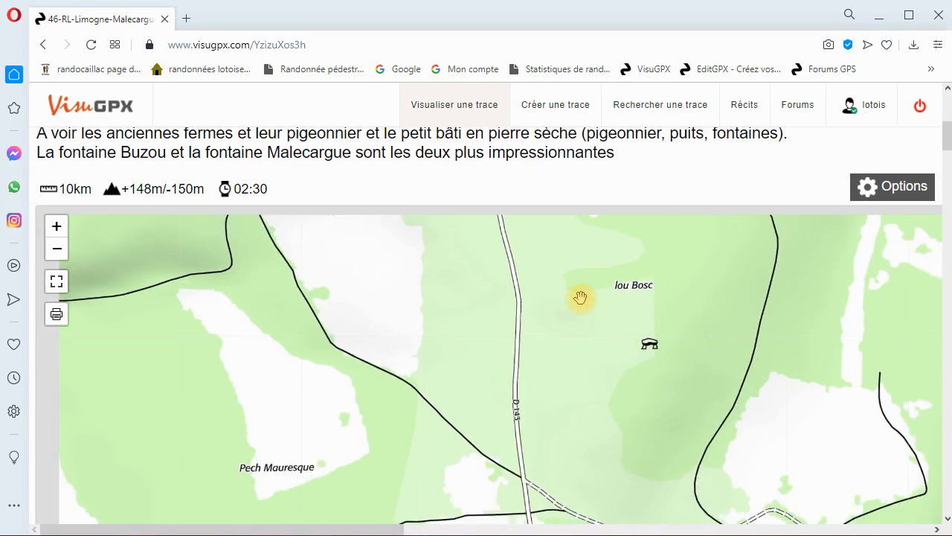
scroll(579, 300, down, 1)
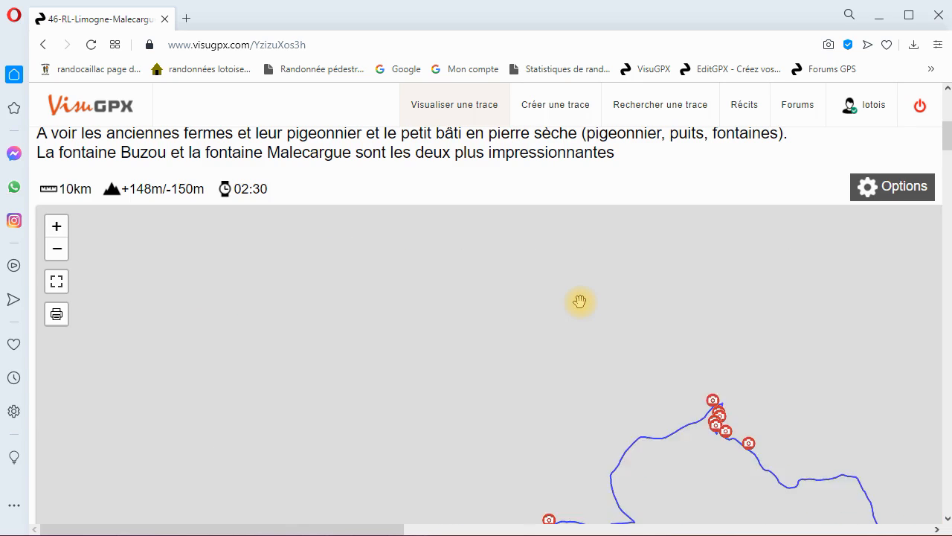
scroll(584, 323, down, 2)
scroll(585, 324, up, 2)
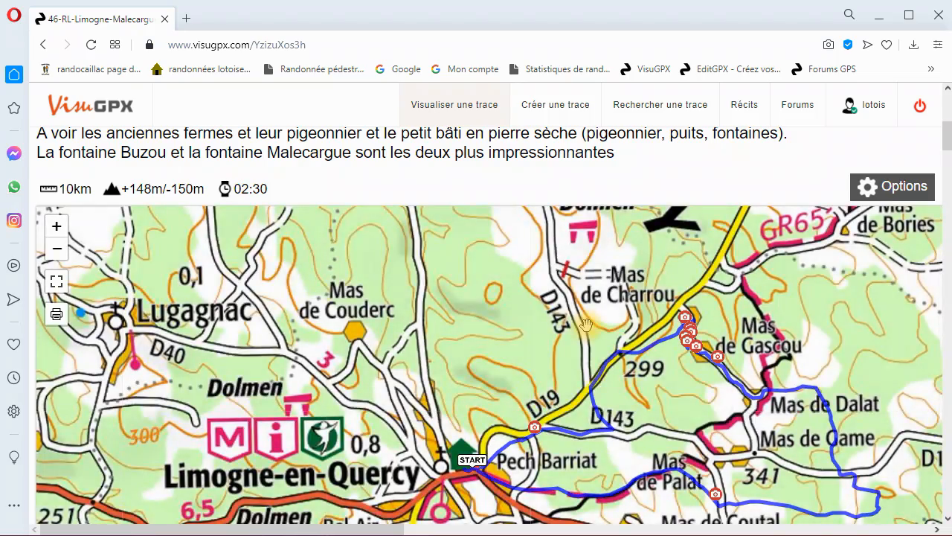
scroll(587, 325, up, 1)
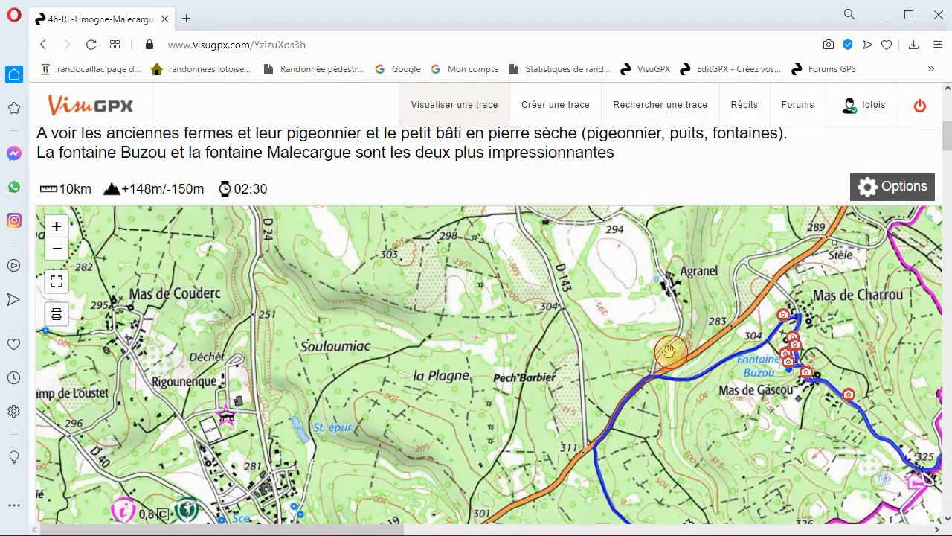
drag(669, 351, 631, 374)
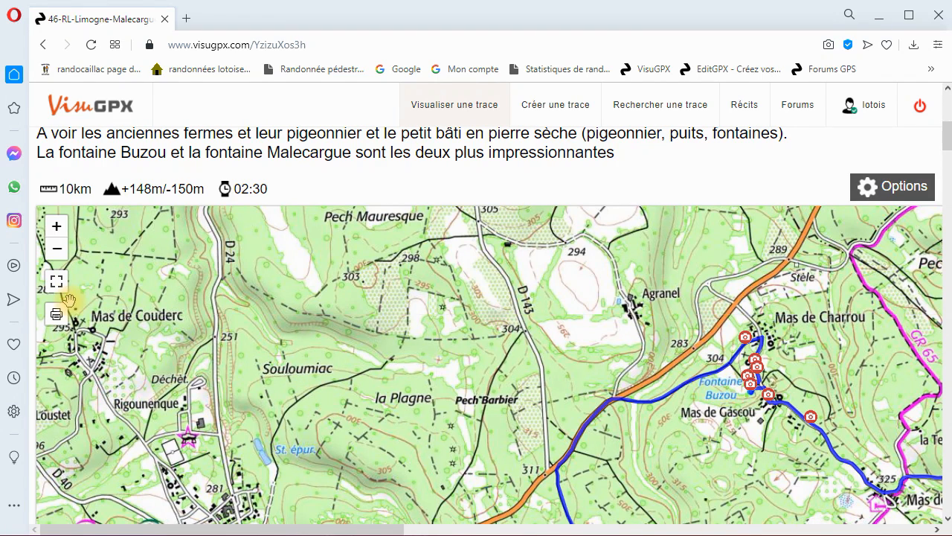
Export the enlarged map as a PNG image and open the downloaded maCarte (10).png in PicPick.
mouse_move(58, 311)
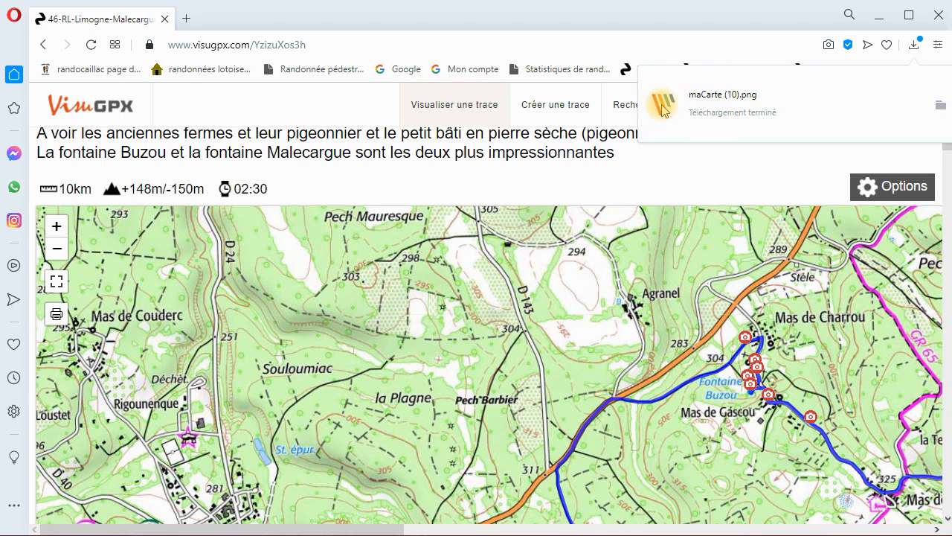
click(715, 101)
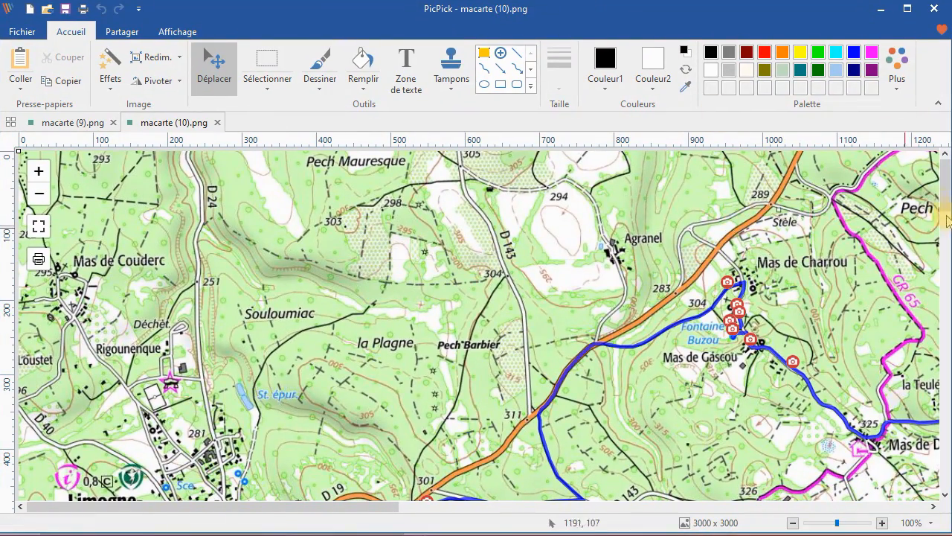
Crop the map image to an area of about 1564 x 1048 px around the whole hiking loop.
mouse_move(944, 186)
mouse_down()
mouse_move(945, 264)
mouse_move(945, 183)
mouse_up()
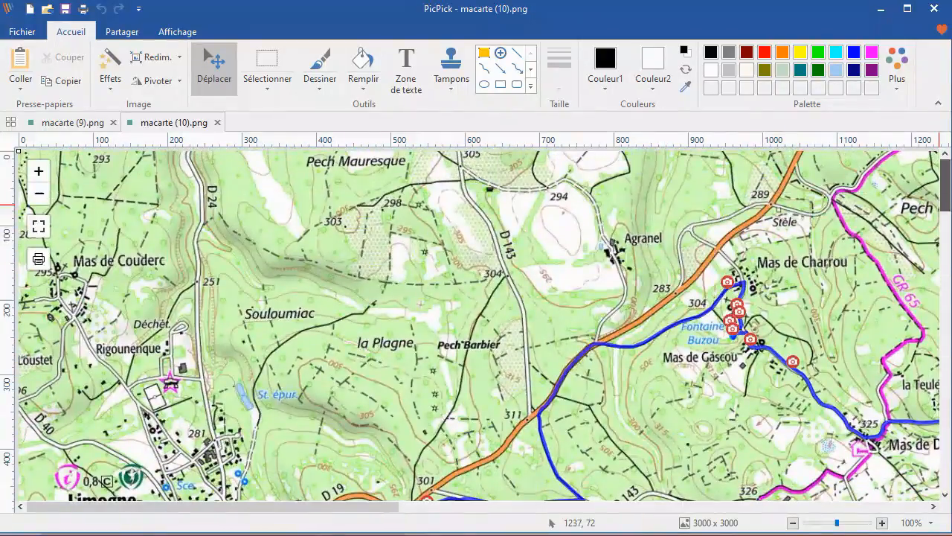
drag(149, 507, 216, 524)
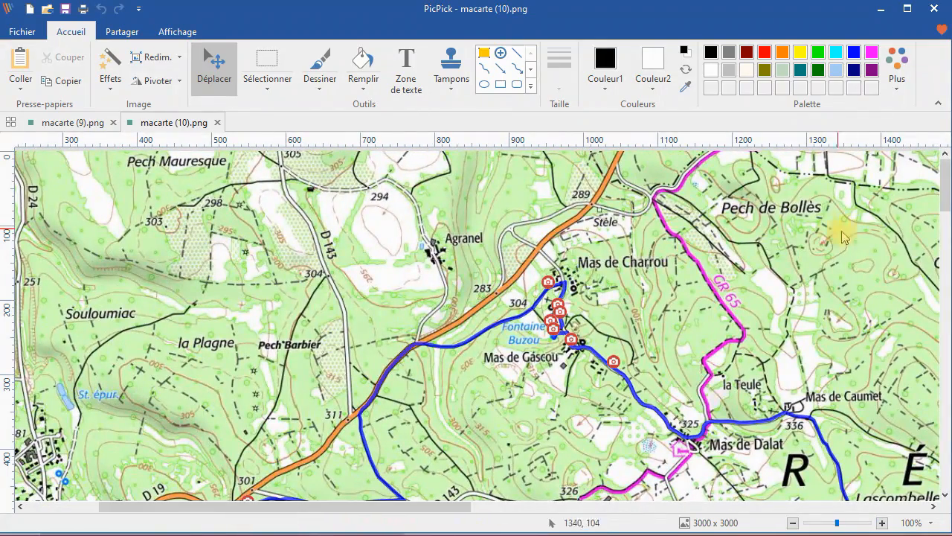
drag(946, 192, 945, 209)
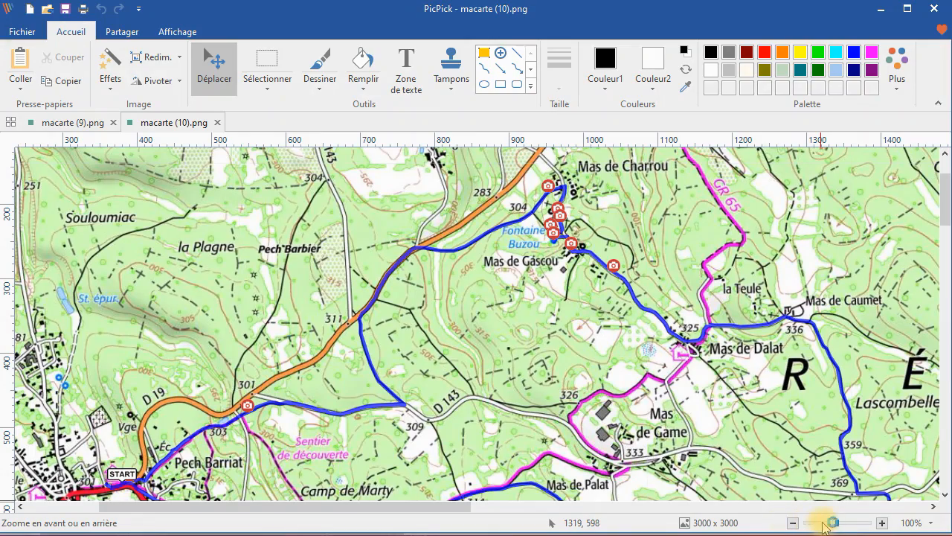
drag(833, 525, 811, 525)
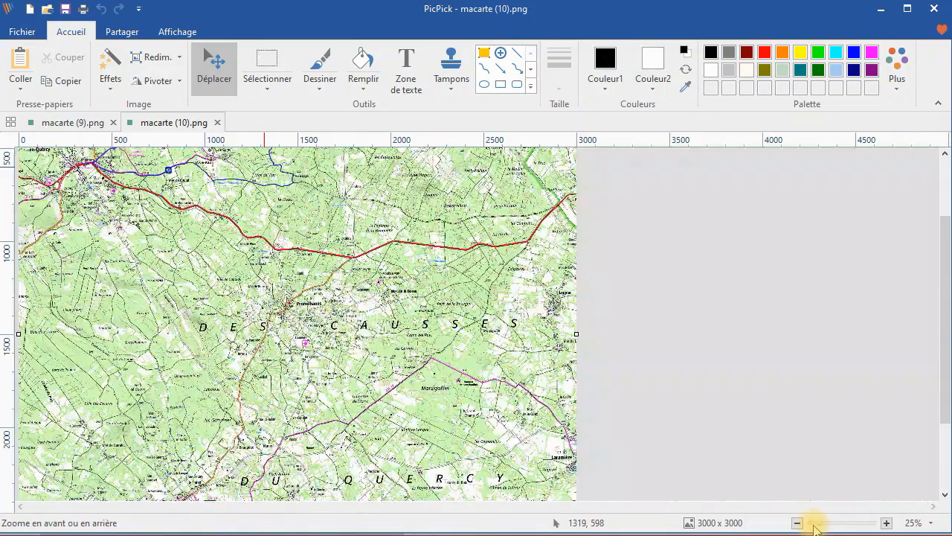
drag(949, 235, 947, 168)
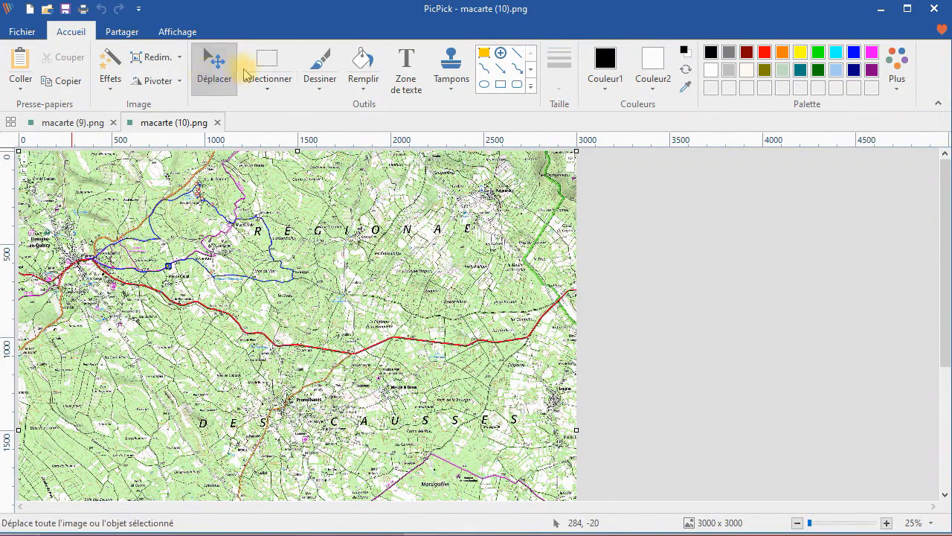
click(264, 65)
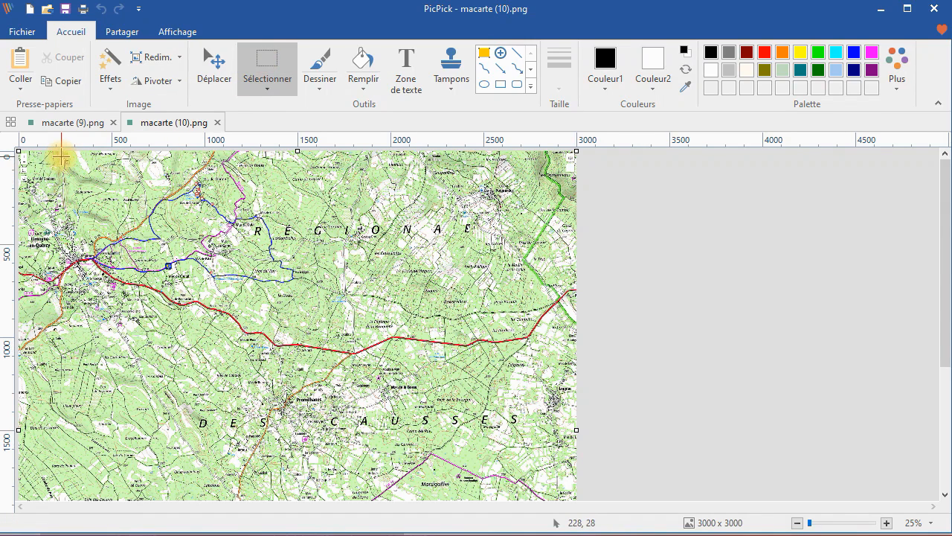
drag(54, 158, 345, 351)
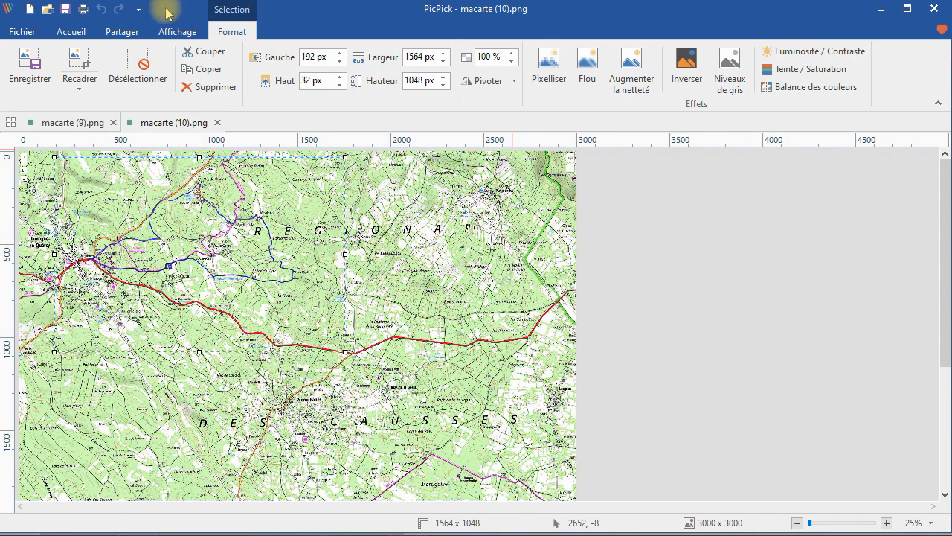
click(85, 58)
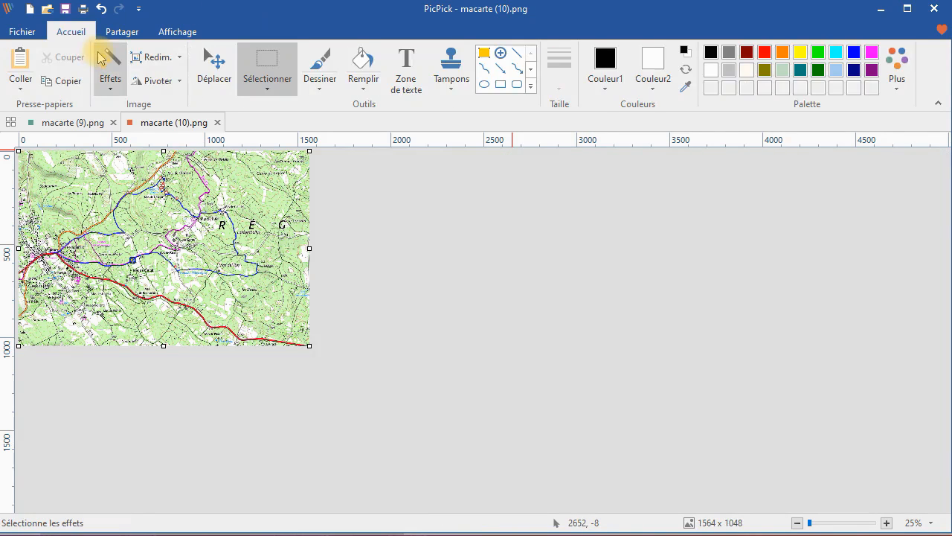
Preview the print layout of the cropped map image, then return to the editor.
click(22, 32)
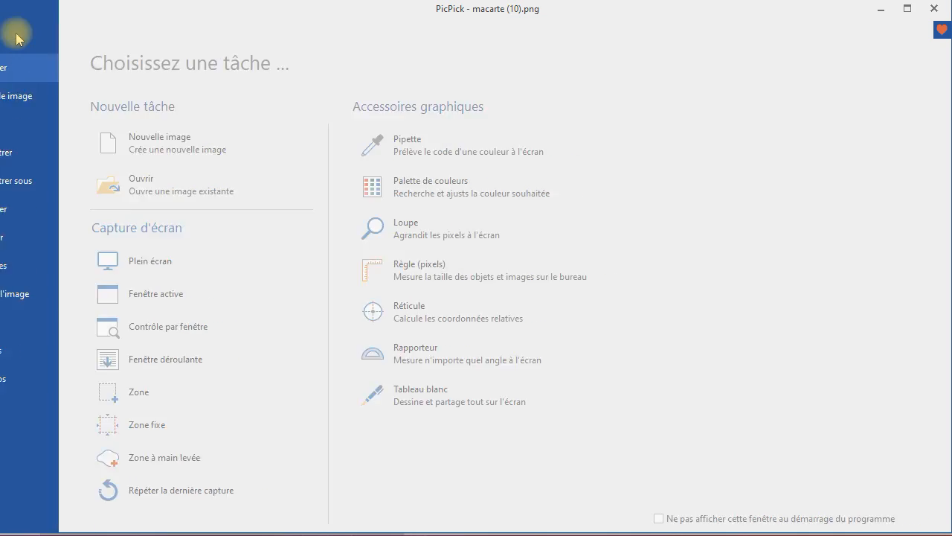
click(35, 209)
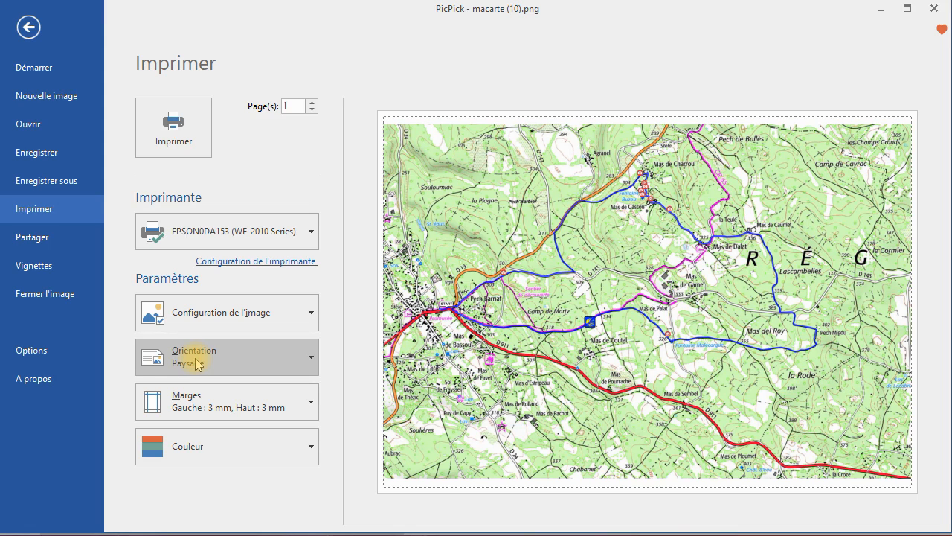
click(30, 24)
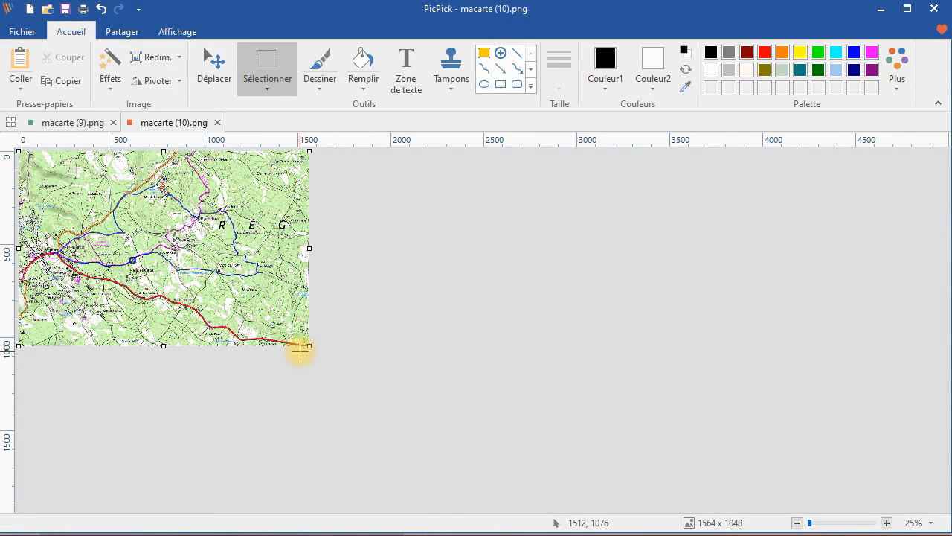
Crop the image's eastern edge to leave about 1508 x 1048 px of map.
drag(299, 346, 15, 122)
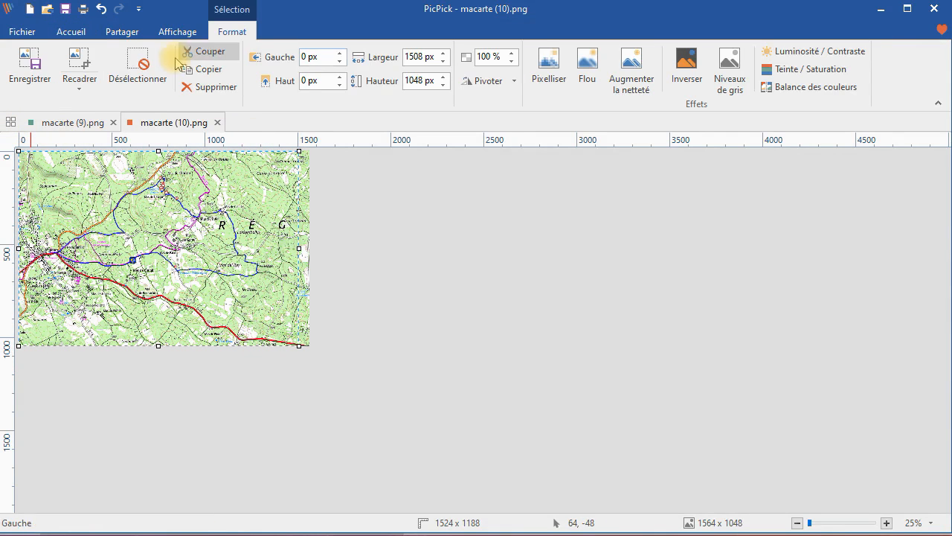
click(84, 65)
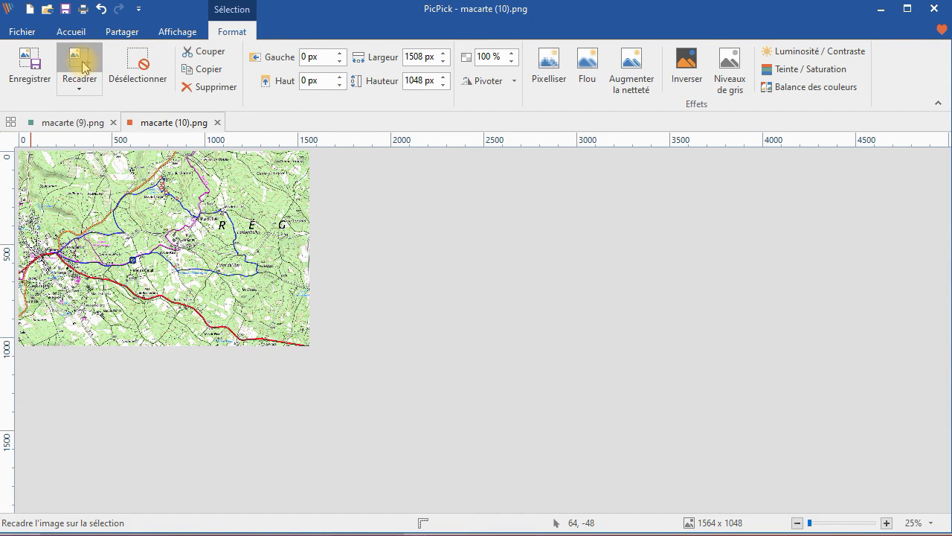
Check the print preview of the map after the eastern-edge crop, then return to the editor.
click(22, 32)
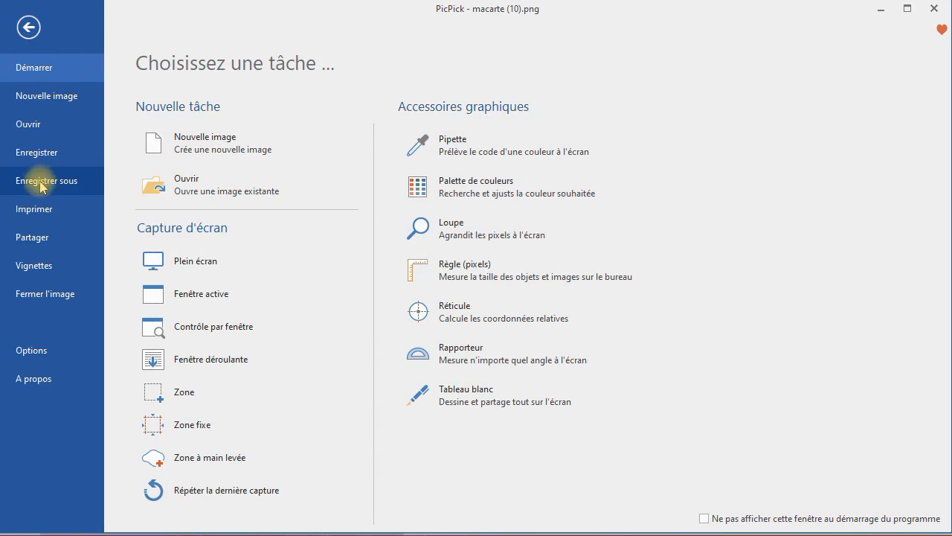
click(42, 216)
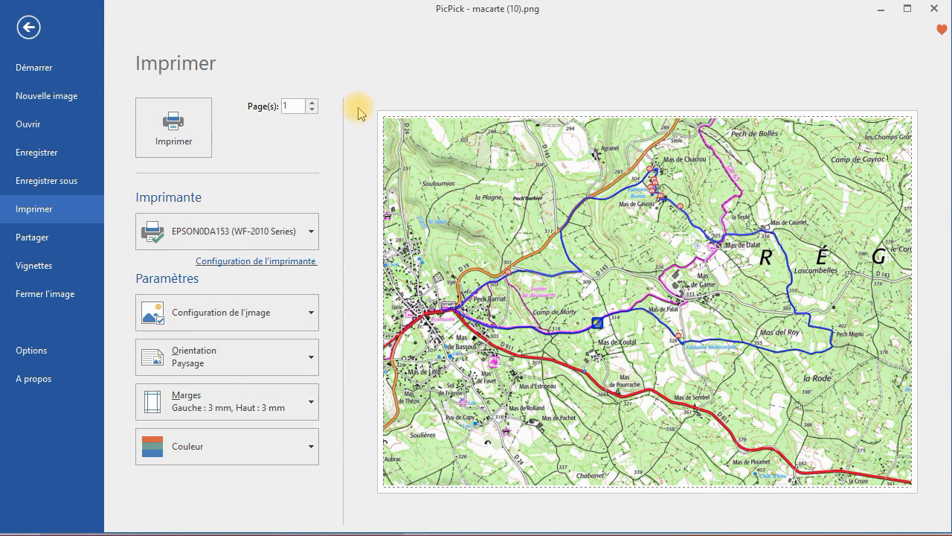
click(28, 28)
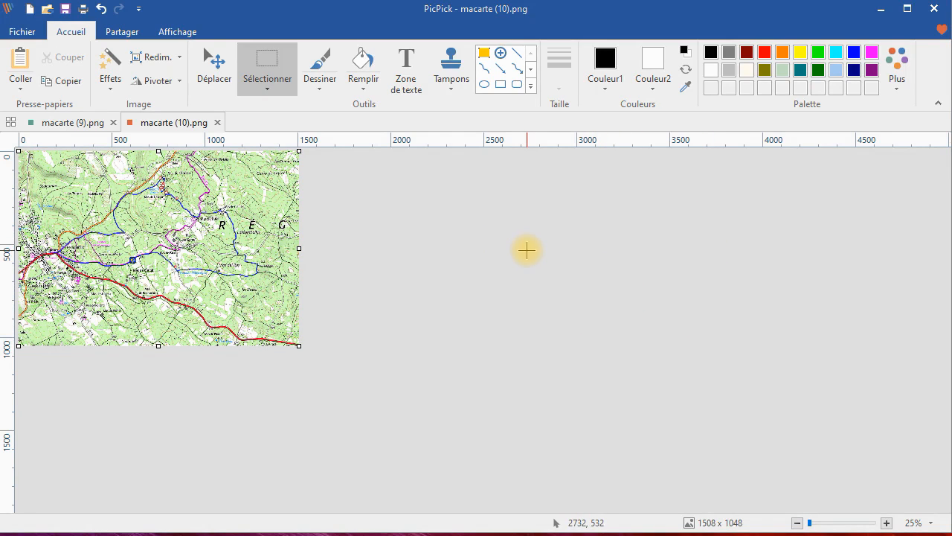
Paste the copied slope profile onto the map and place it along the lower edge at 520 px left, 844 px top.
click(19, 60)
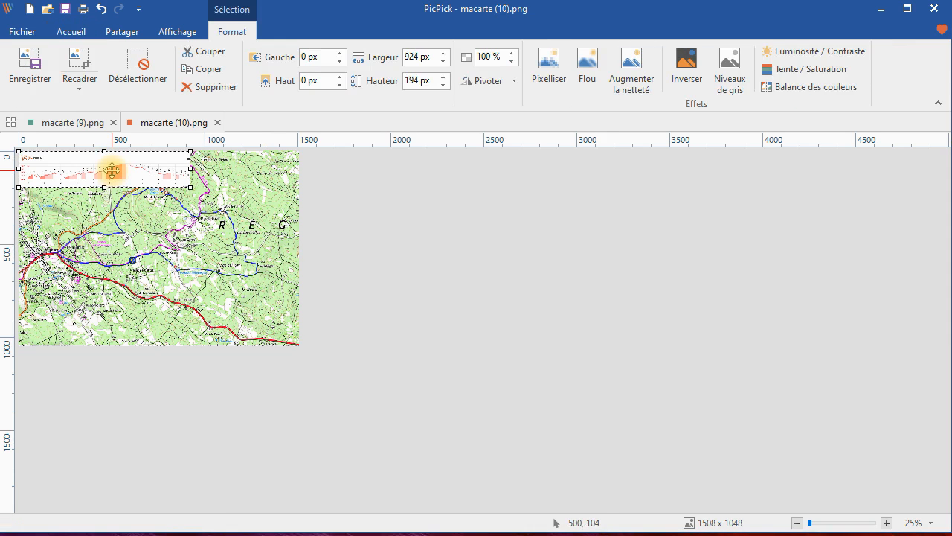
drag(112, 170, 208, 328)
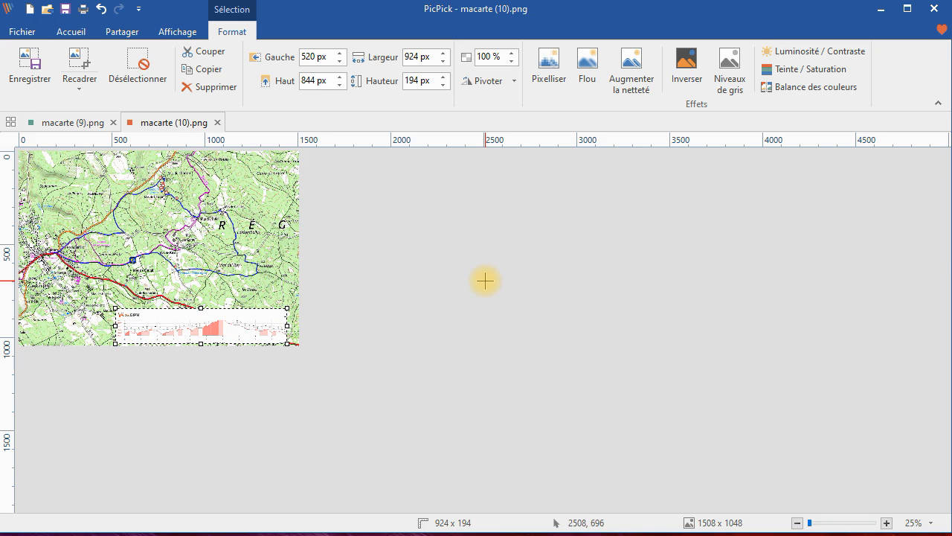
click(466, 282)
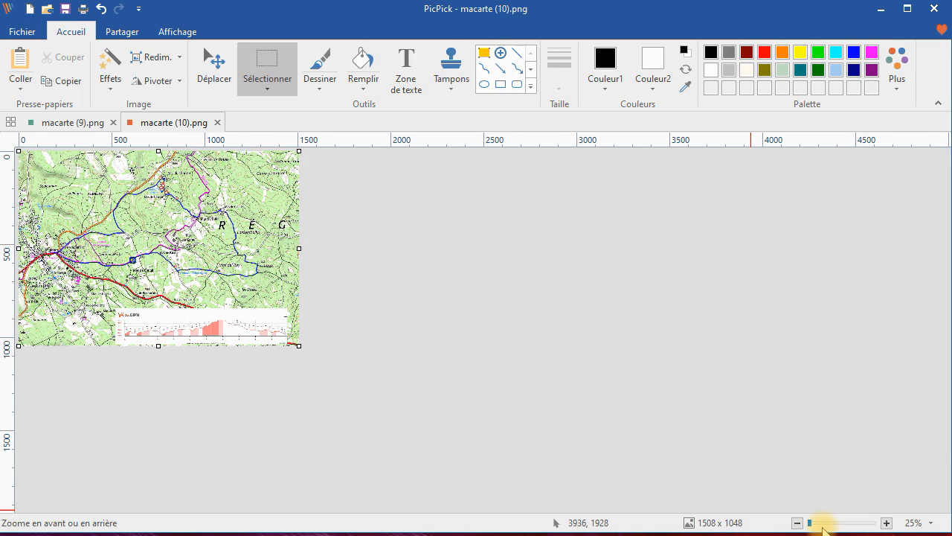
Open Image 2 from the montage video visu folder as a separate image in PicPick.
click(822, 526)
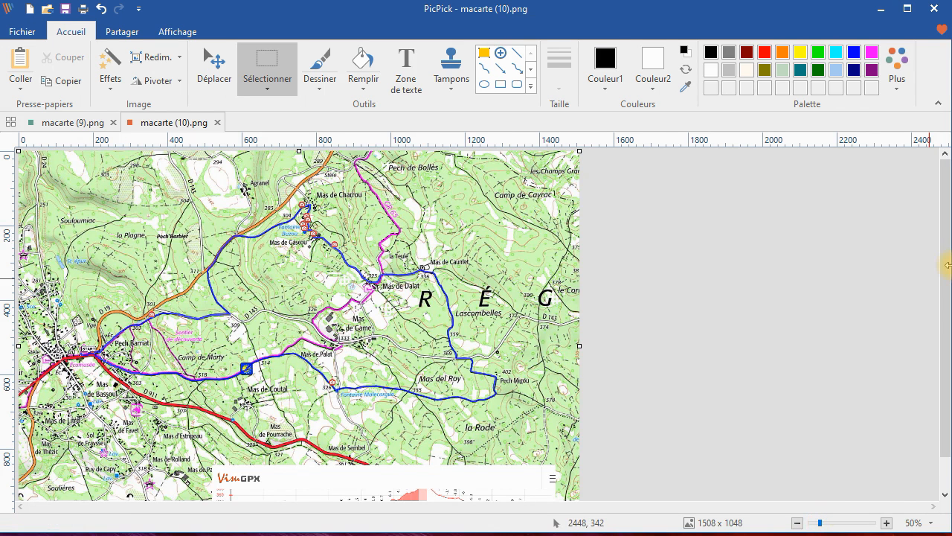
drag(946, 268, 942, 310)
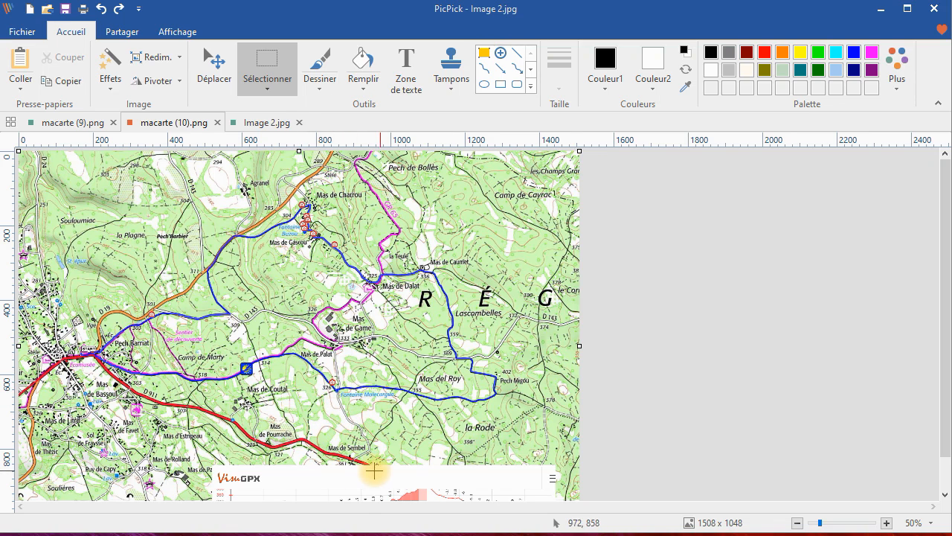
mouse_move(296, 534)
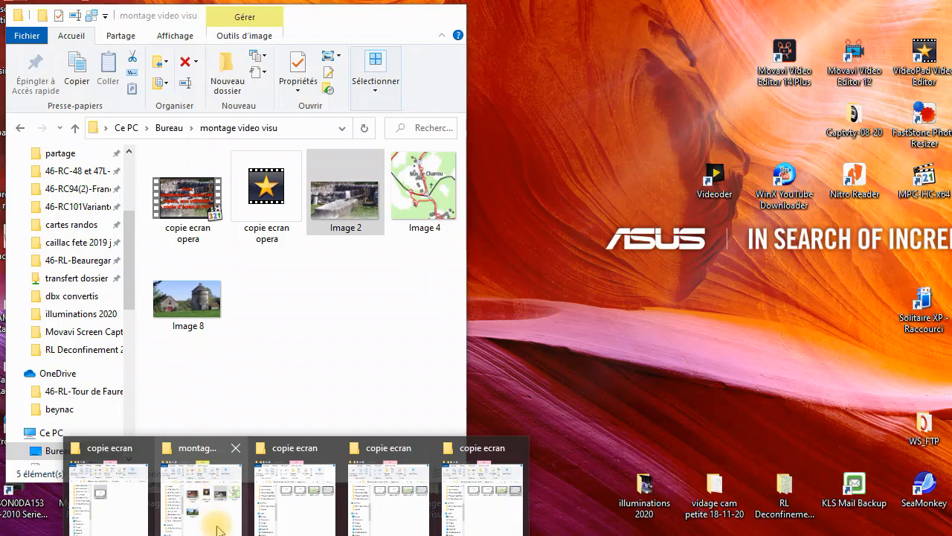
click(201, 483)
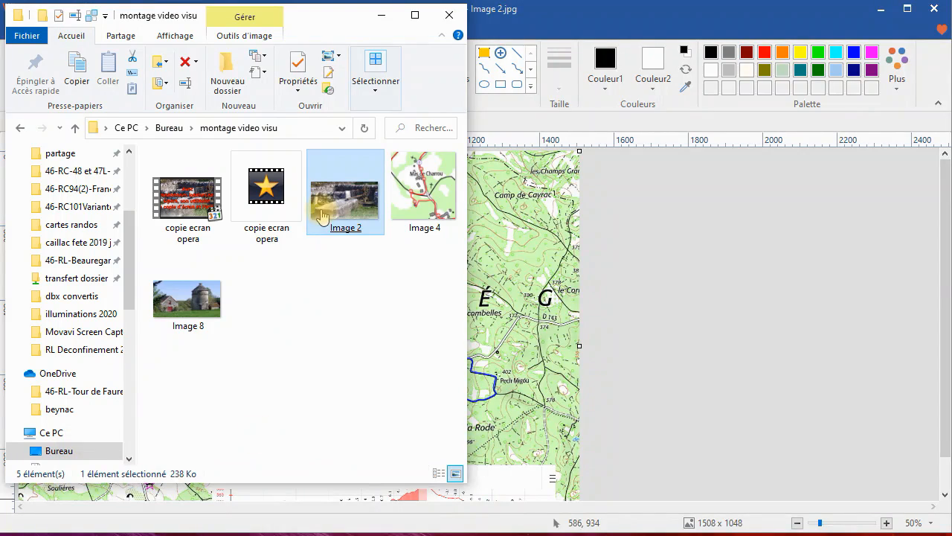
drag(322, 216, 642, 248)
drag(672, 275, 685, 209)
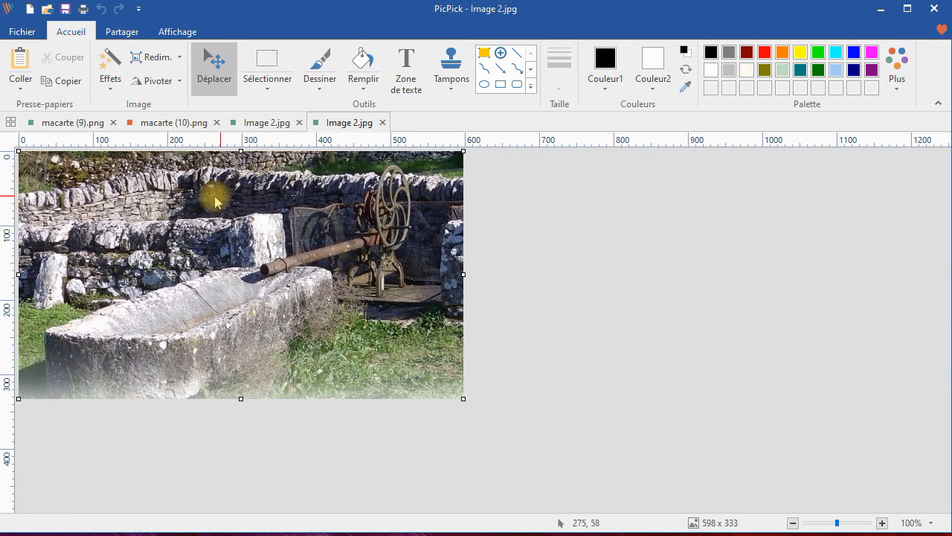
Resize the Image 2 photo to a width of 200 px with its proportions kept.
click(137, 58)
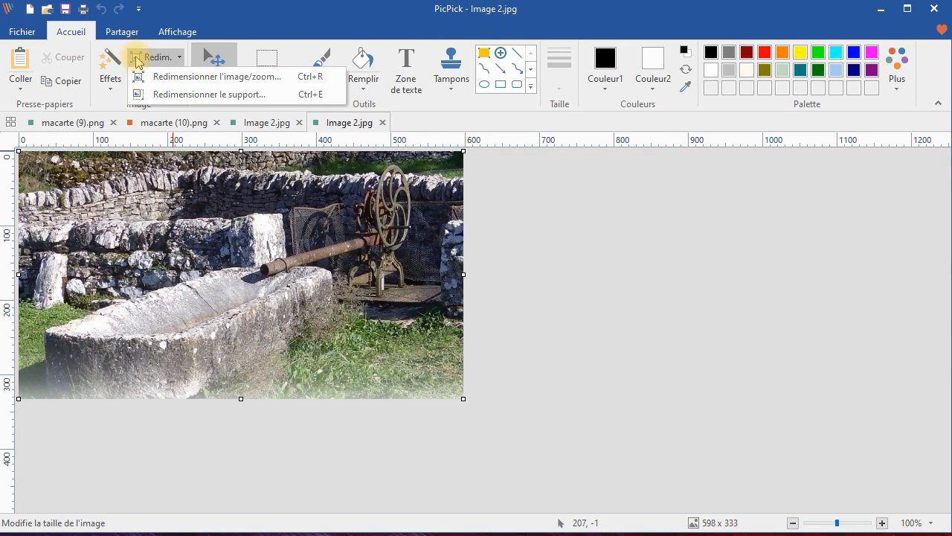
click(160, 77)
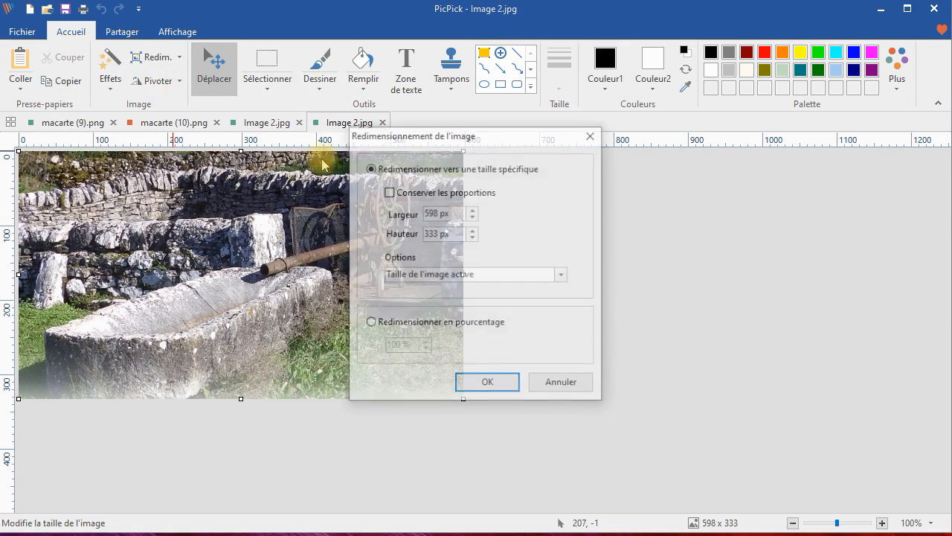
click(389, 192)
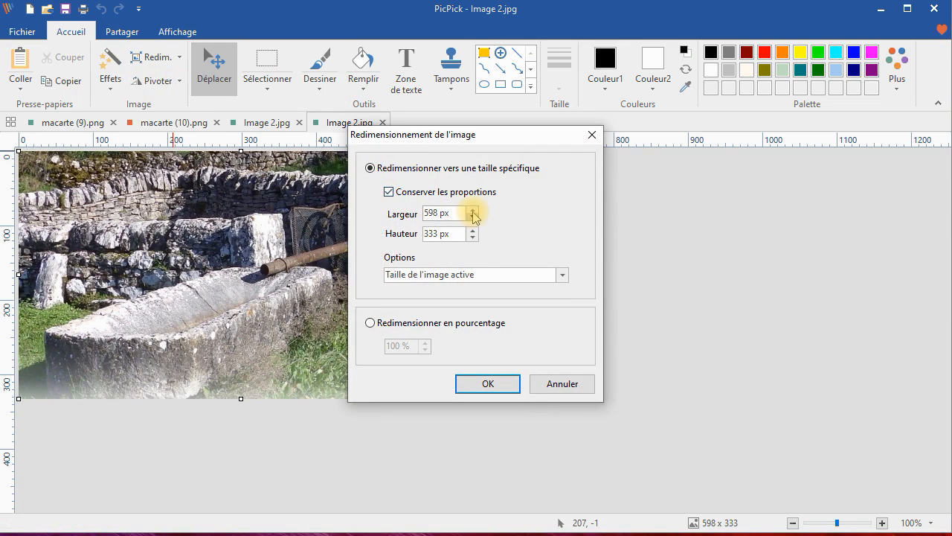
click(439, 212)
text(2)
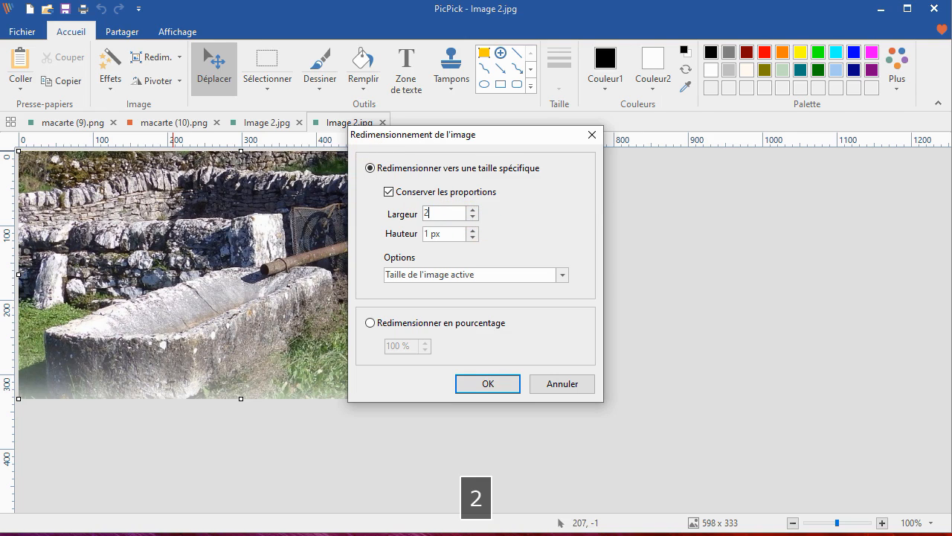
text(00)
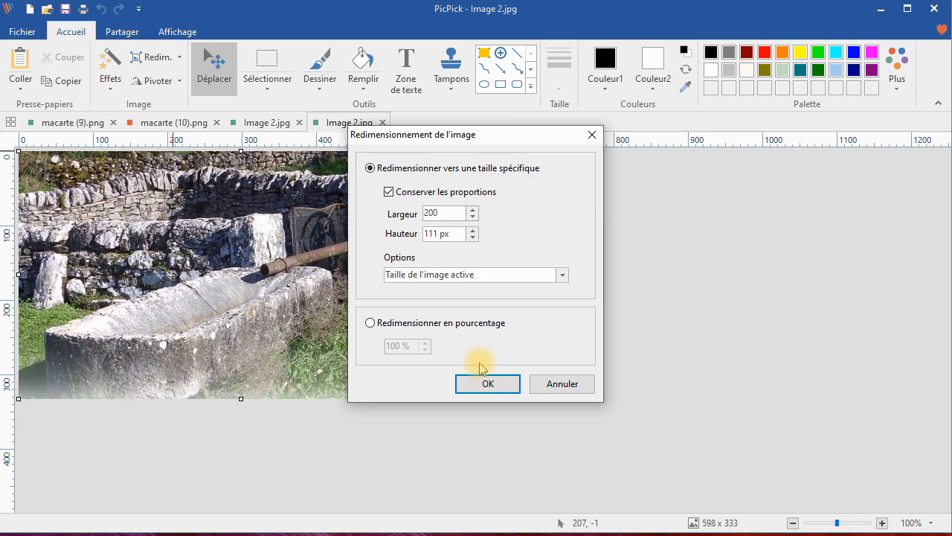
click(484, 396)
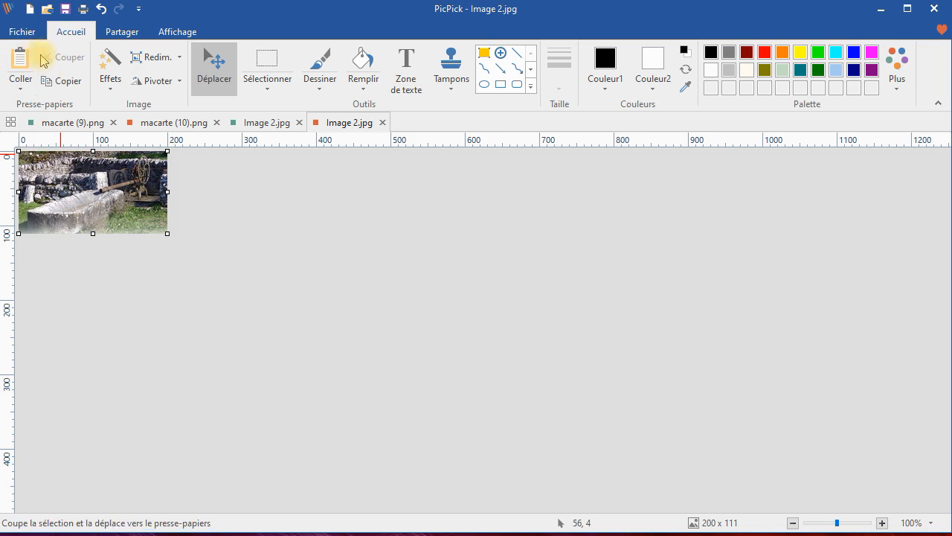
Copy the reduced photo into macarte (10).png and place it just above the slope profile at 874 px left, 720 px top.
click(57, 81)
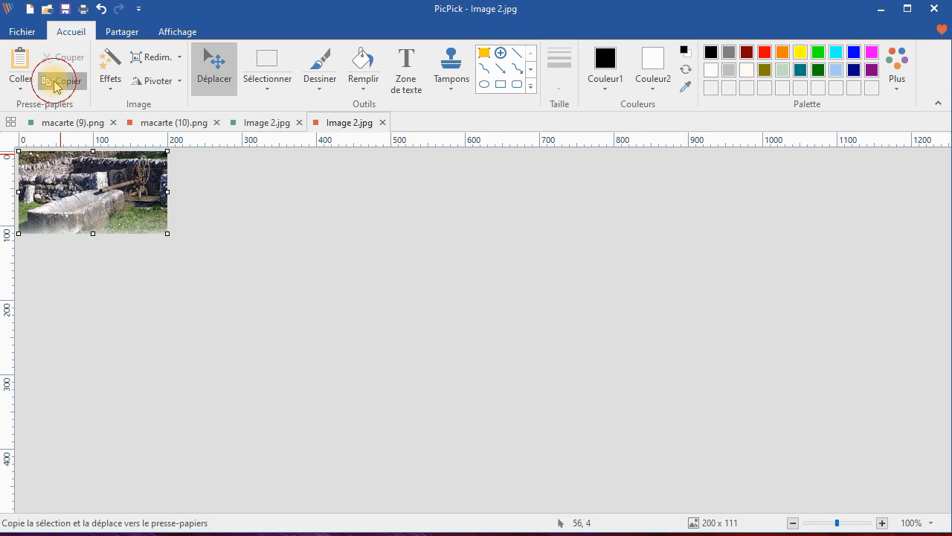
click(189, 125)
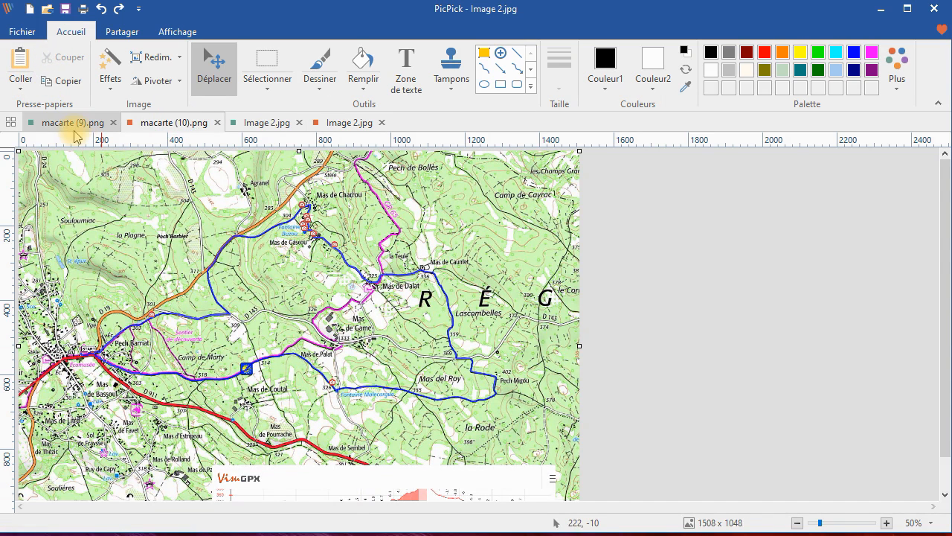
click(20, 65)
drag(65, 170, 384, 438)
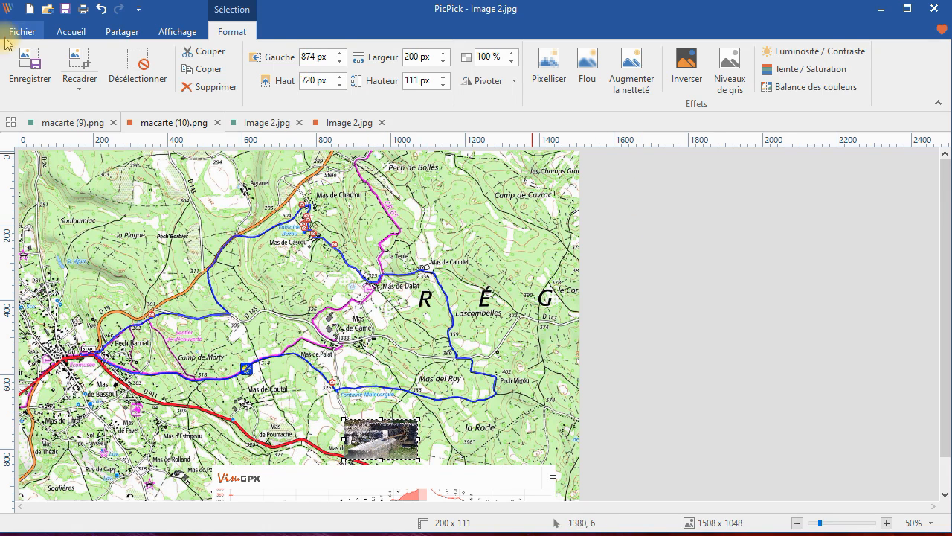
Draw a red 4 px curved arrow, about 94 x 178 px, from the pasted photo to the fountain marker south of Mas de Palat.
click(71, 31)
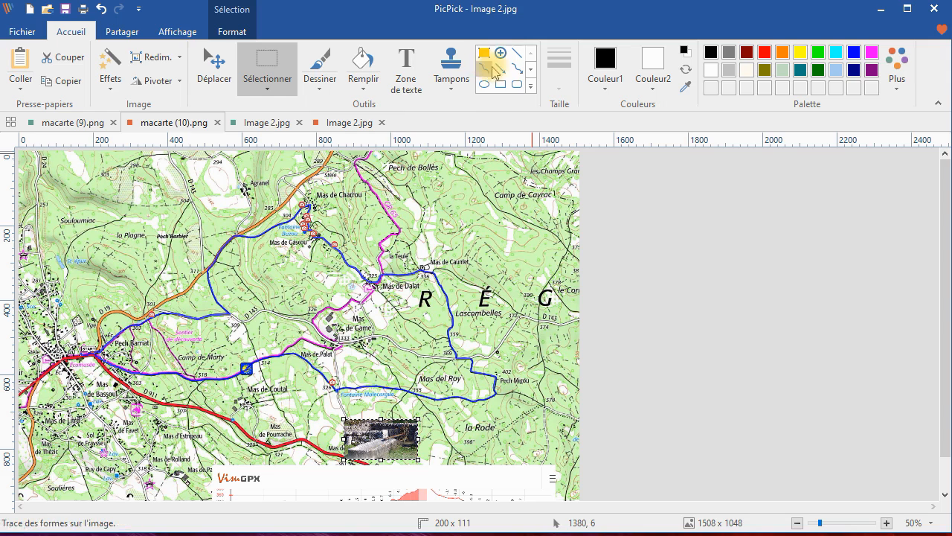
click(521, 71)
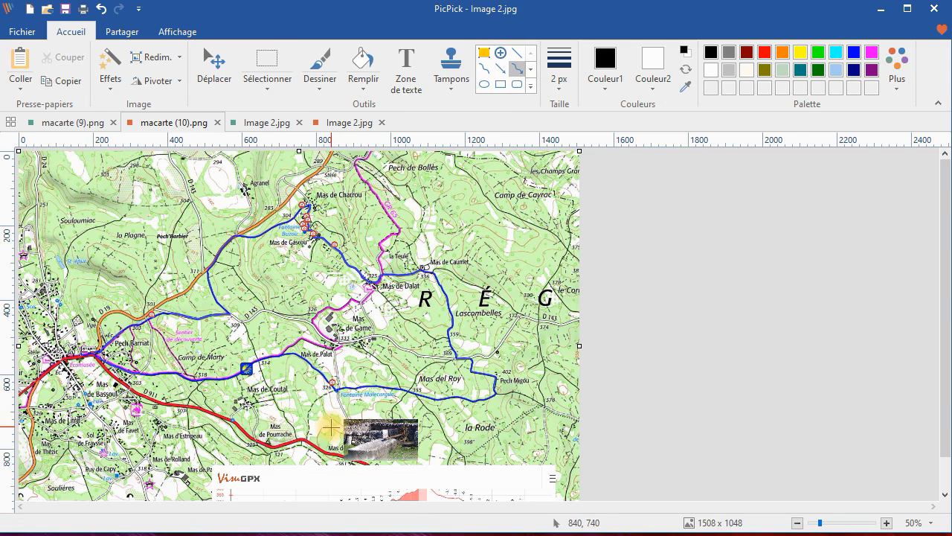
click(616, 65)
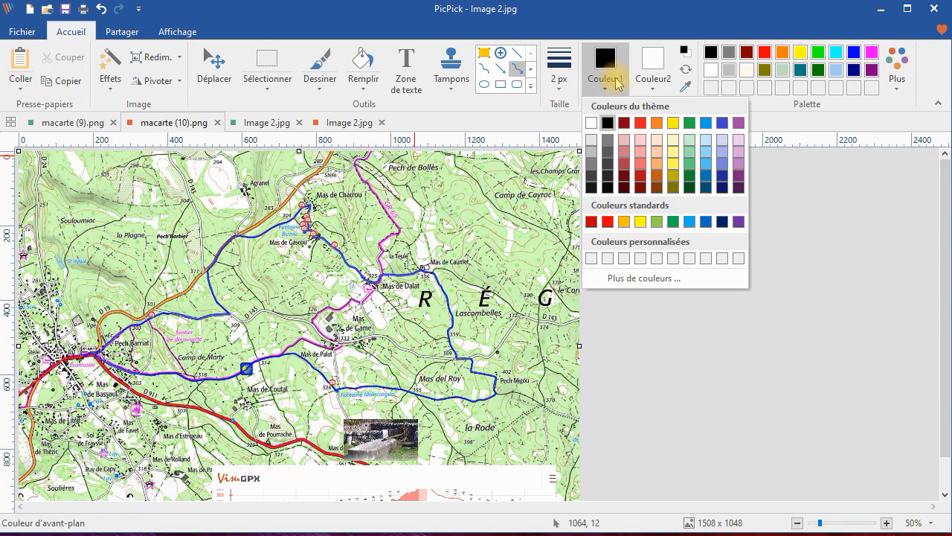
click(638, 121)
click(563, 60)
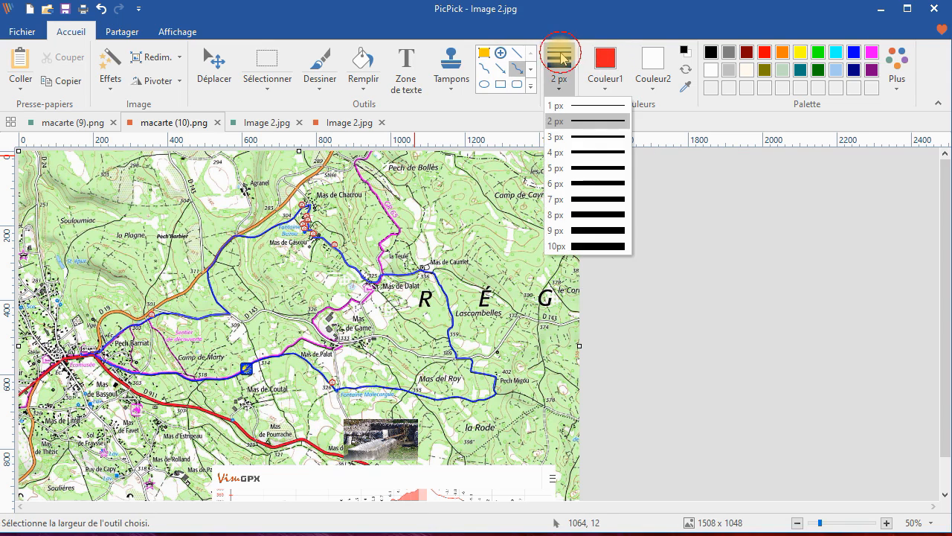
click(580, 149)
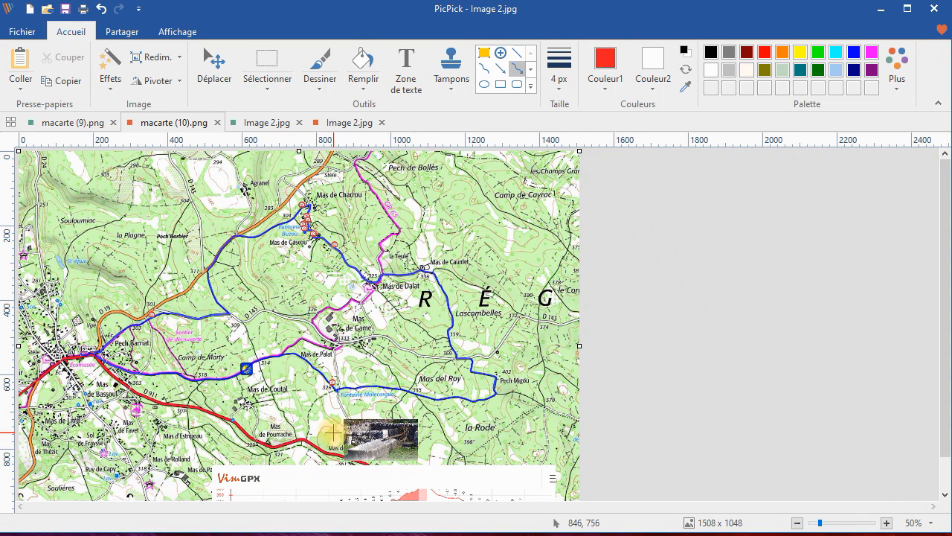
drag(333, 434, 328, 384)
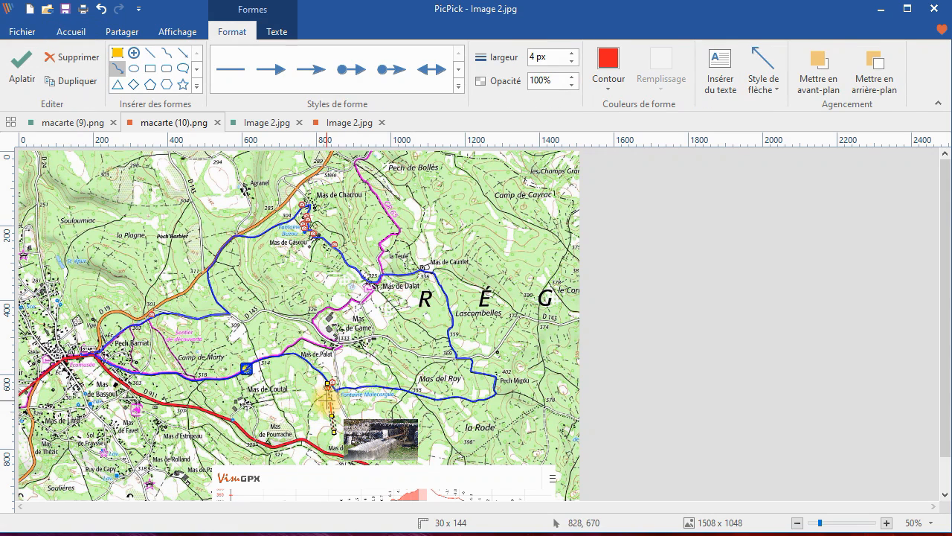
drag(332, 408, 319, 440)
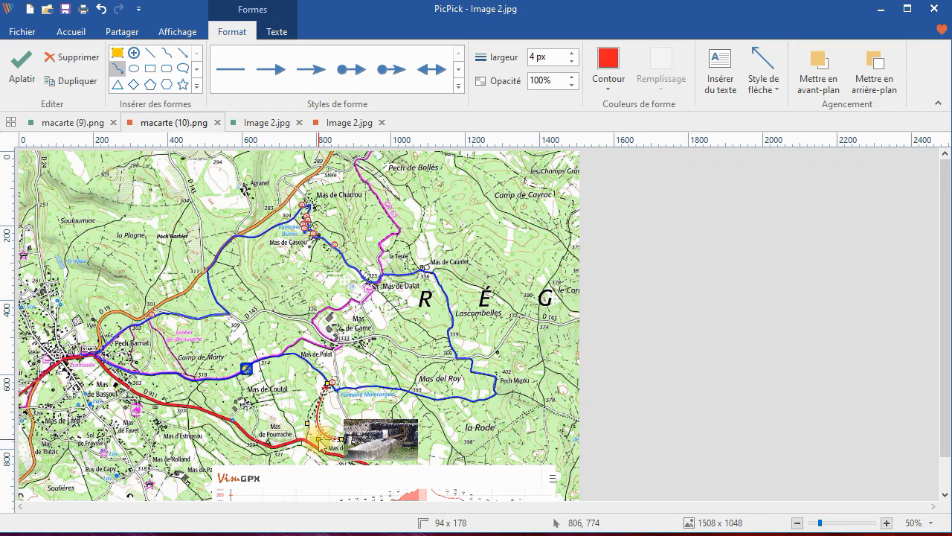
click(777, 300)
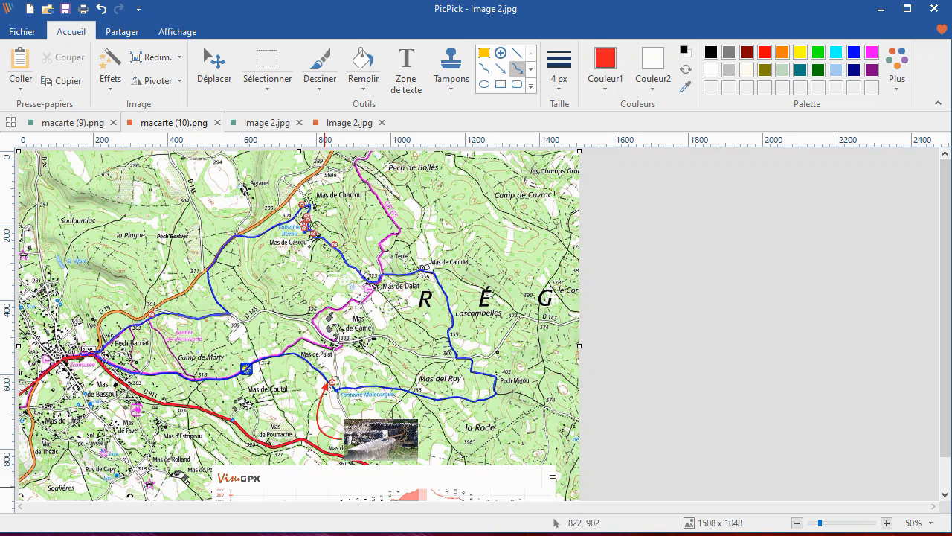
Open Image 4 from the montage video visu folder as a separate image in PicPick.
mouse_move(296, 535)
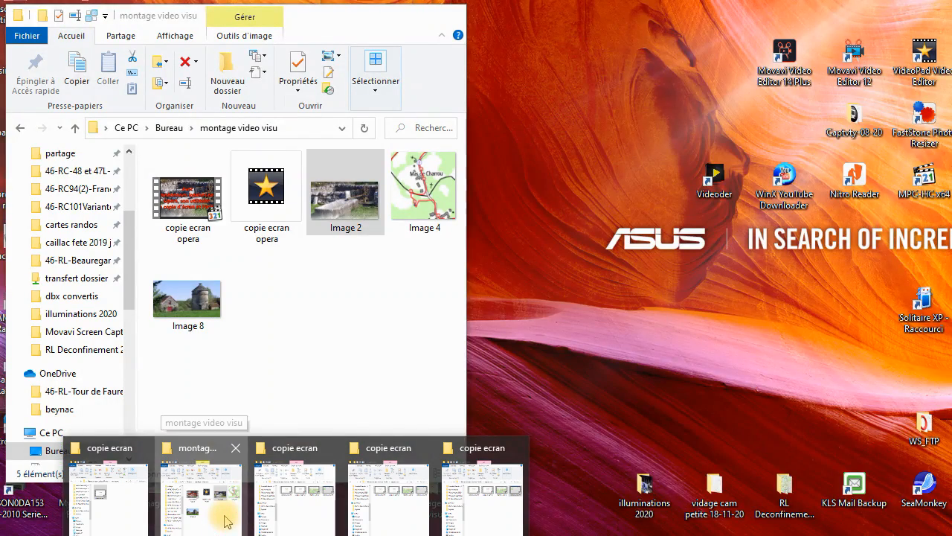
click(212, 498)
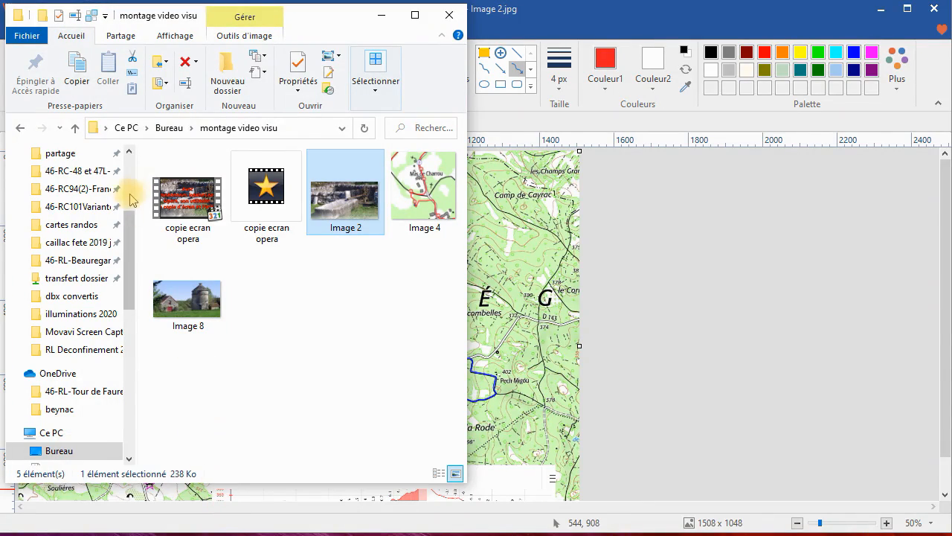
click(434, 202)
drag(433, 203, 595, 234)
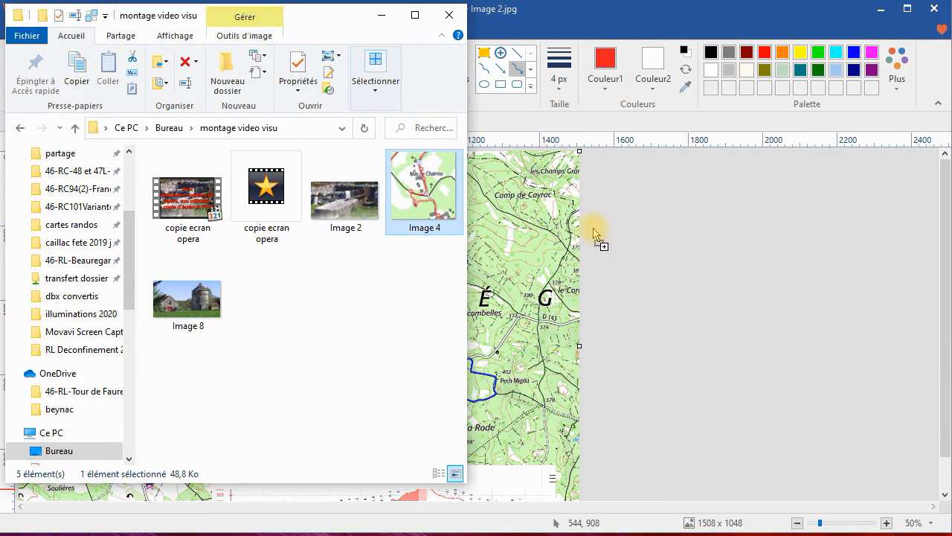
drag(688, 257, 685, 249)
click(684, 249)
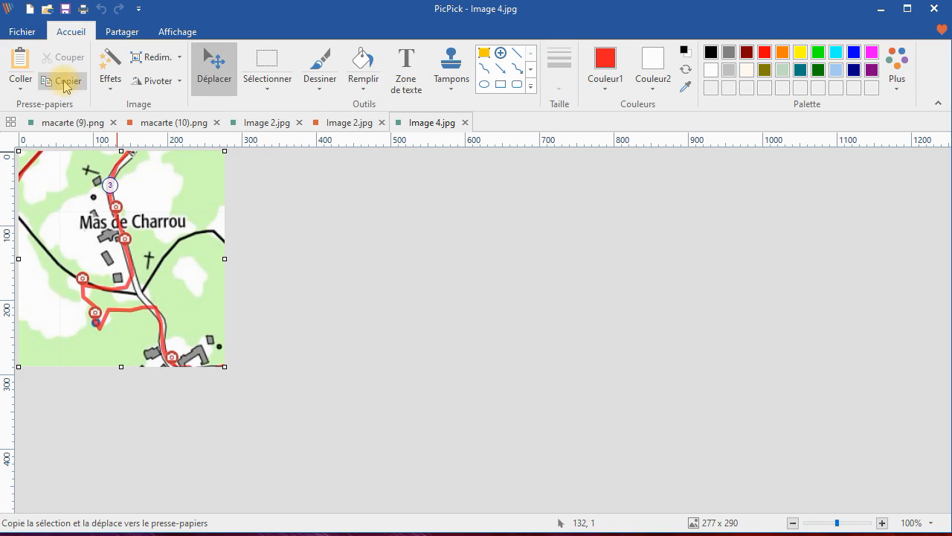
Paste the Mas de Charrou detail from Image 4 into macarte (10).png and place it at 938 px left, 0 px top.
click(200, 123)
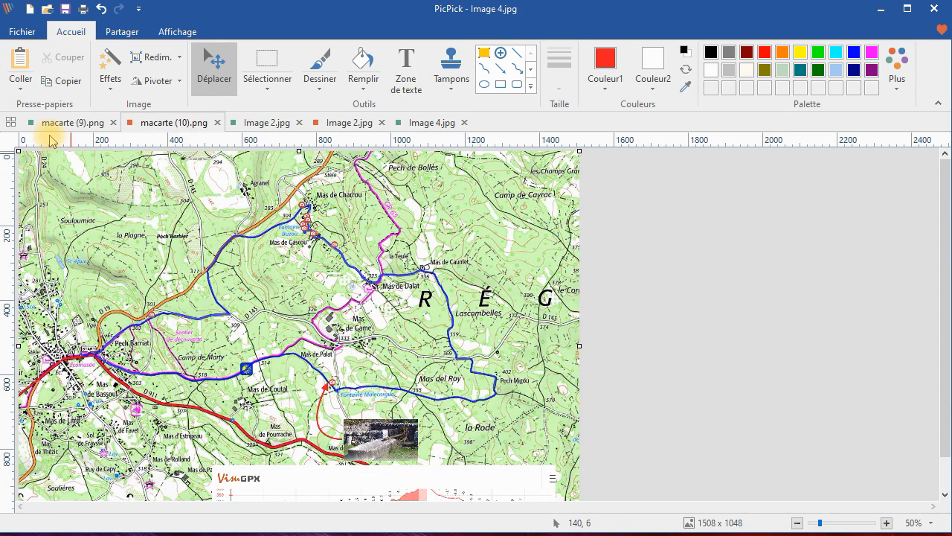
click(23, 68)
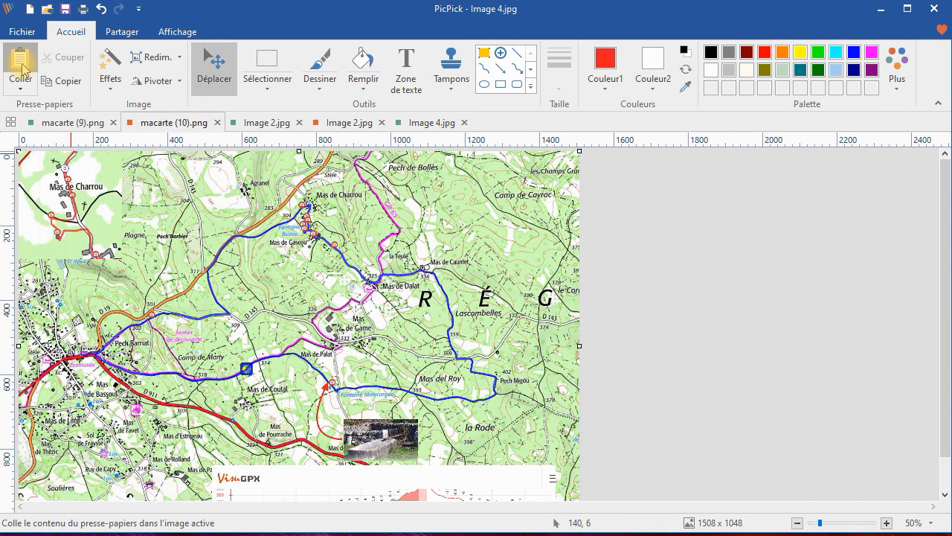
drag(78, 197, 424, 196)
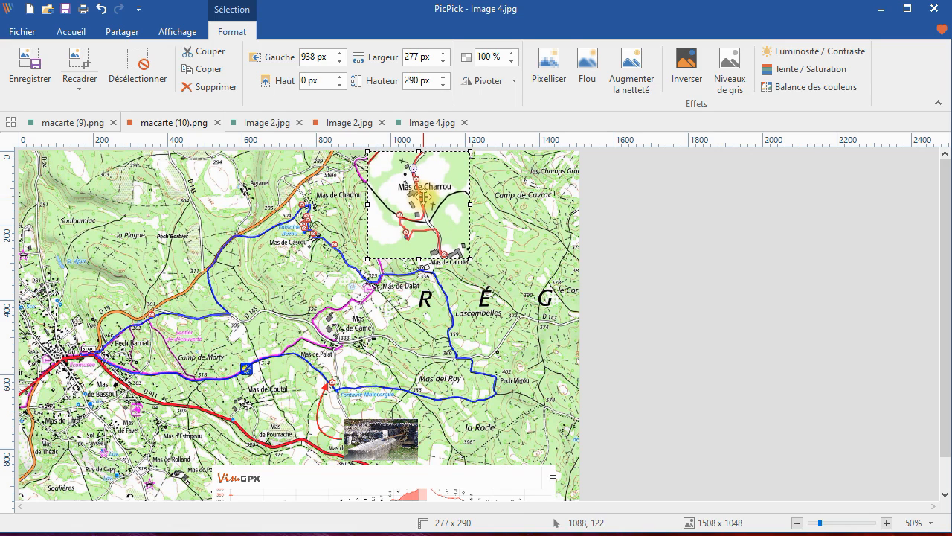
Frame the pasted Mas de Charrou detail map with a red 4 px rectangle of about 286 x 304 px.
click(72, 32)
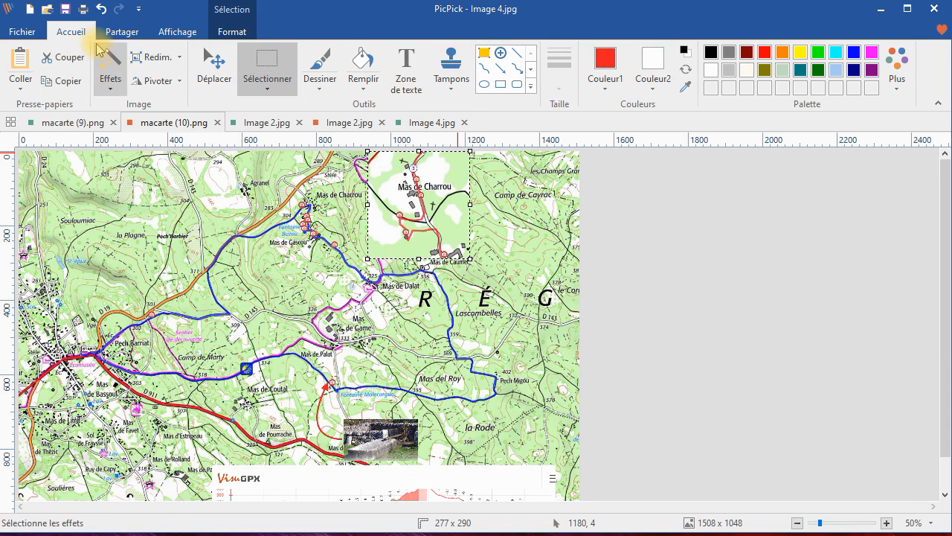
click(178, 29)
click(78, 32)
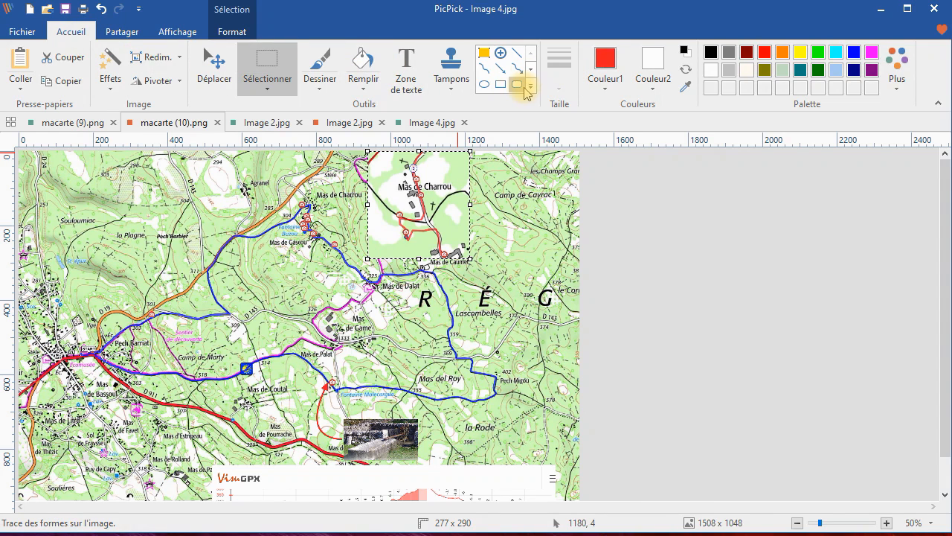
click(501, 87)
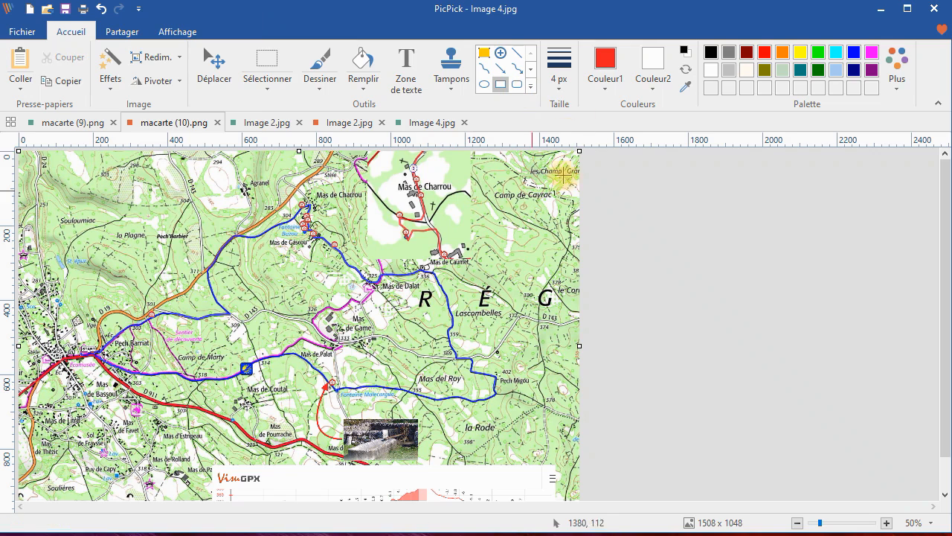
click(609, 59)
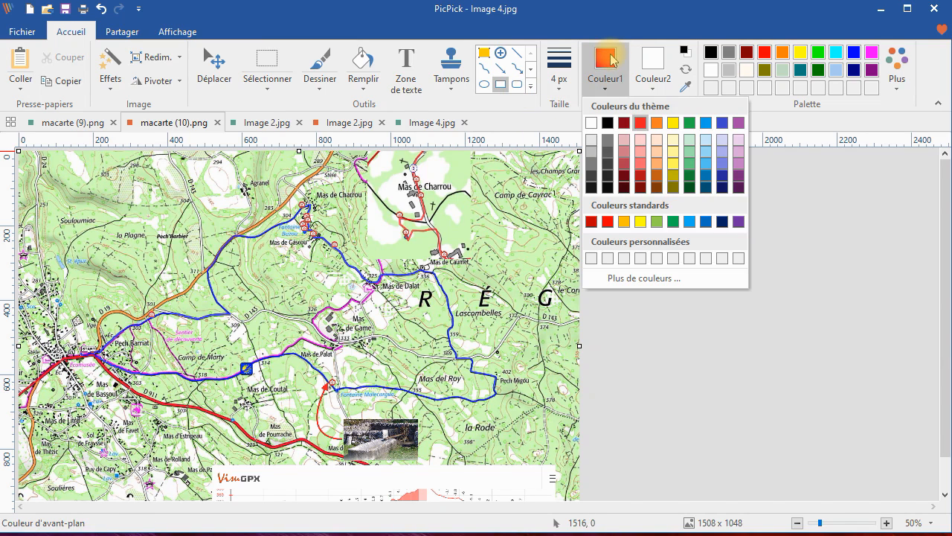
click(641, 122)
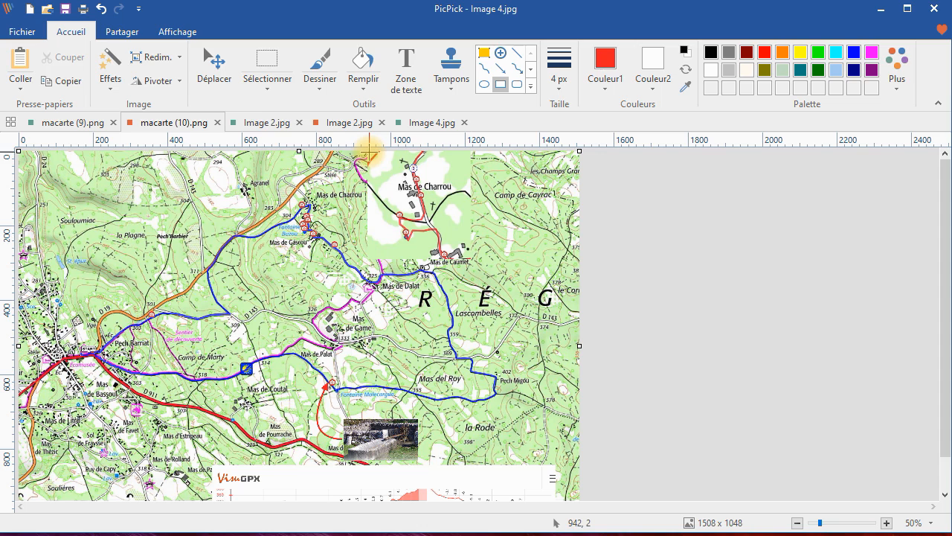
drag(369, 152, 473, 264)
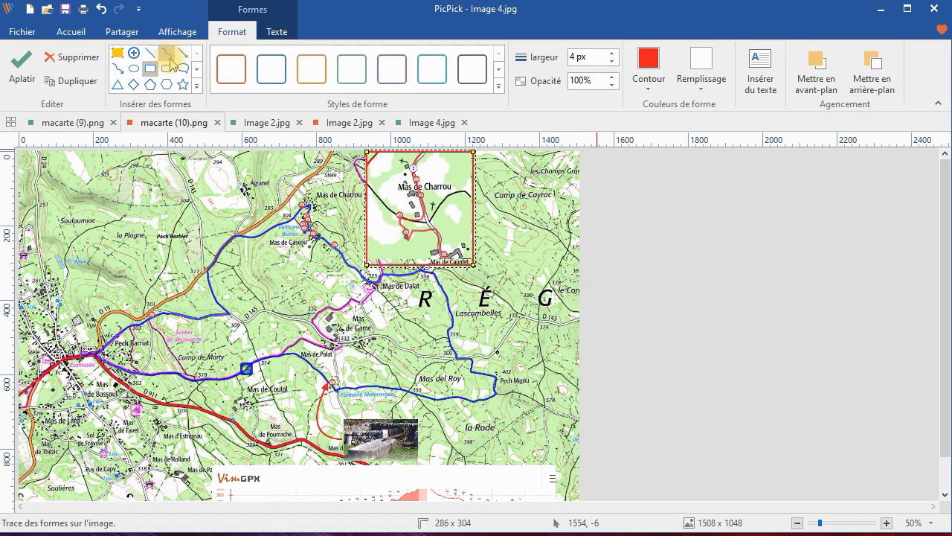
Draw a red 4 px arrow, about 128 x 74 px, from beside the framed detail map to the route markers above Mas de Gascou.
click(117, 68)
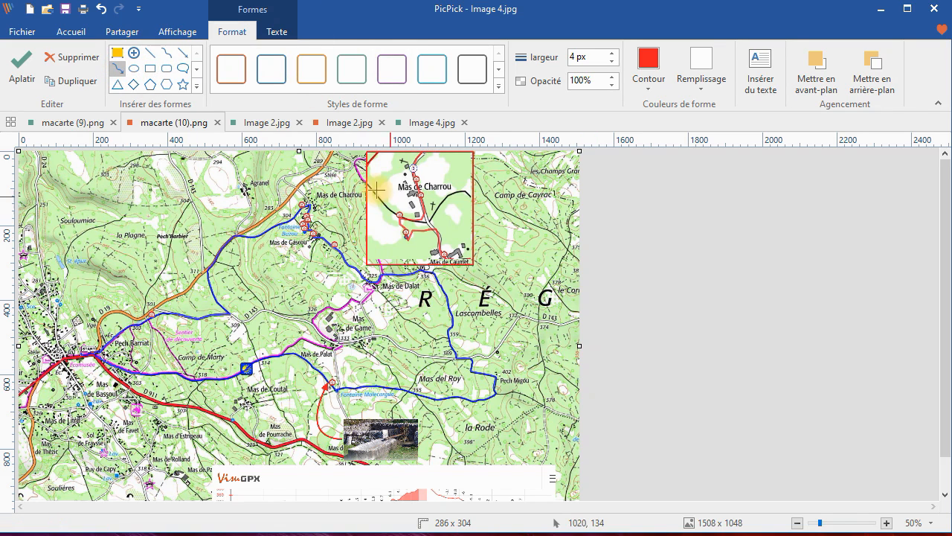
drag(355, 201, 317, 221)
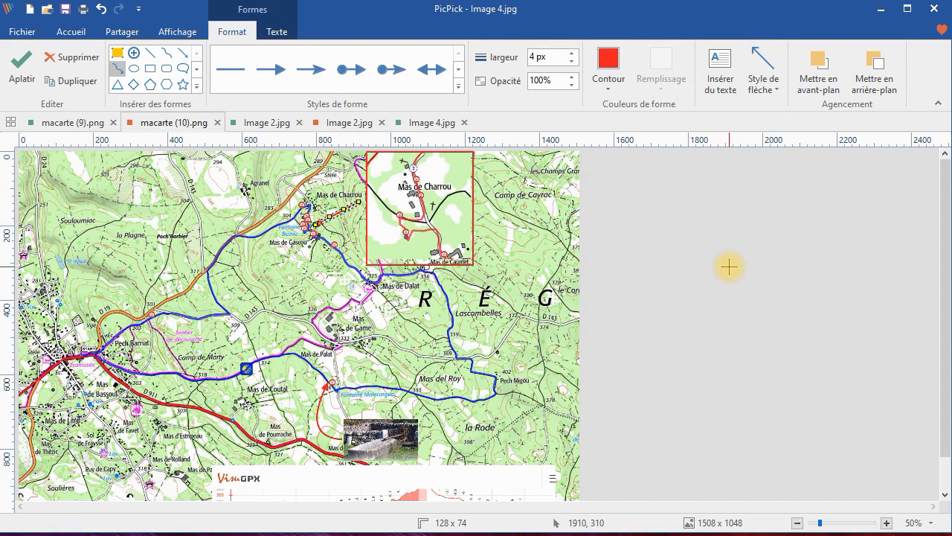
click(791, 298)
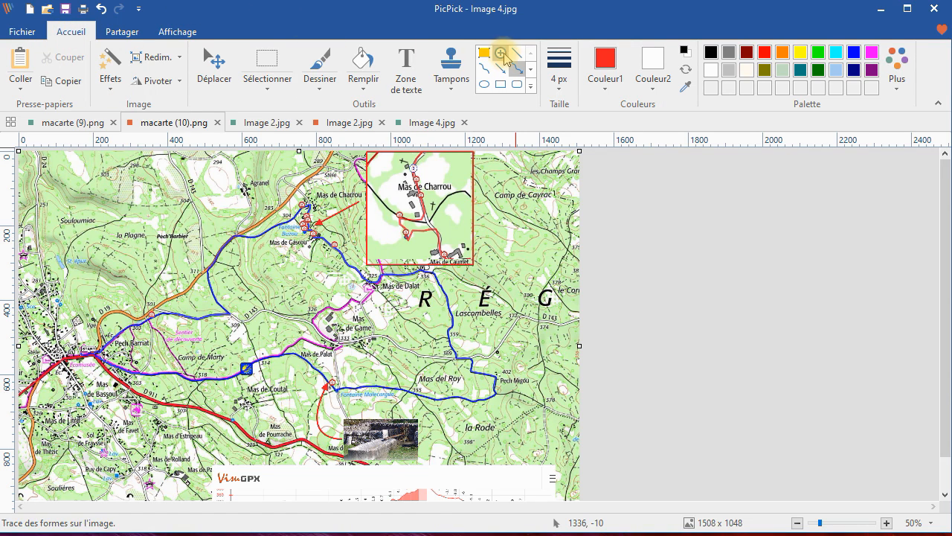
Draw a red-outlined 4 px rectangle, about 448 x 212 px, in the map's upper-left corner and fill it with white.
click(500, 86)
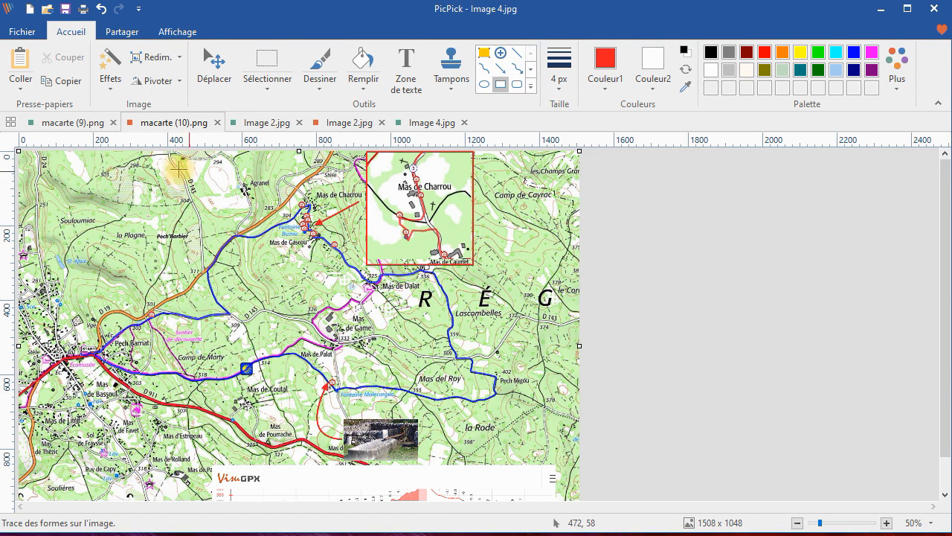
drag(26, 159, 193, 237)
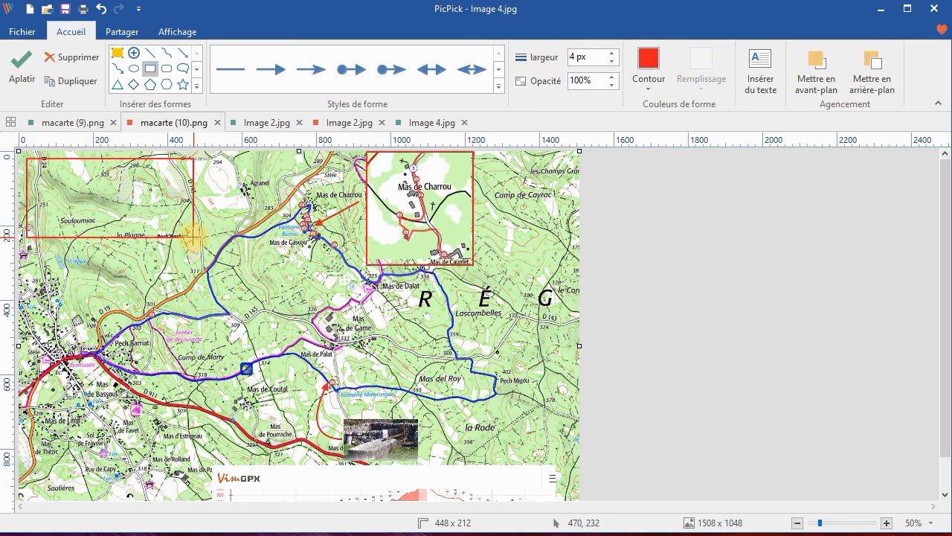
click(701, 67)
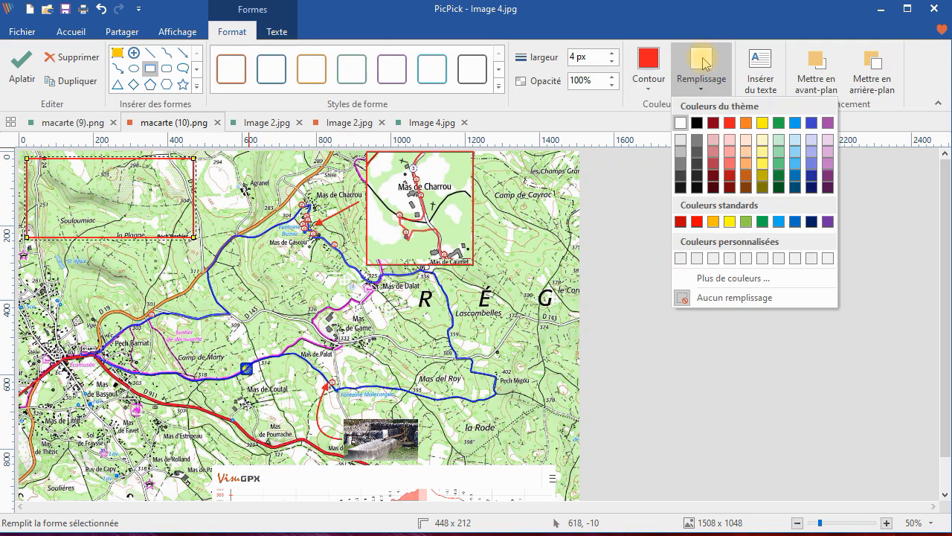
click(763, 128)
click(698, 63)
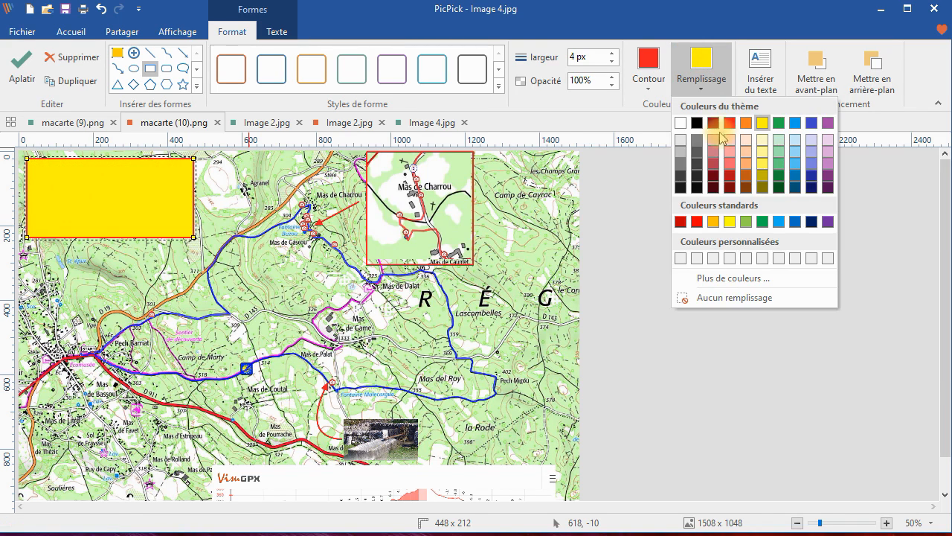
click(682, 128)
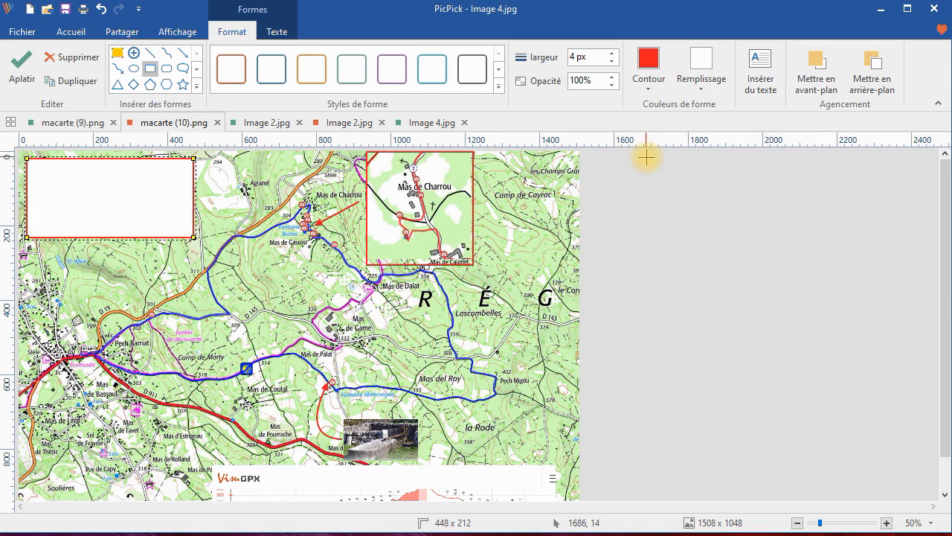
Insert the two-line title "Limogne" / "fontaine Malecargue" in the white rectangle and set its font size to 18.
click(758, 59)
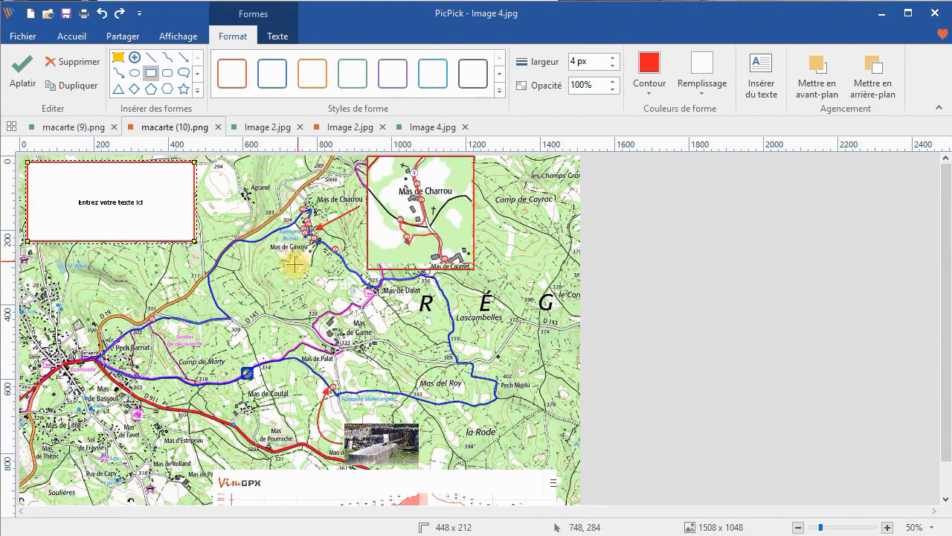
click(272, 41)
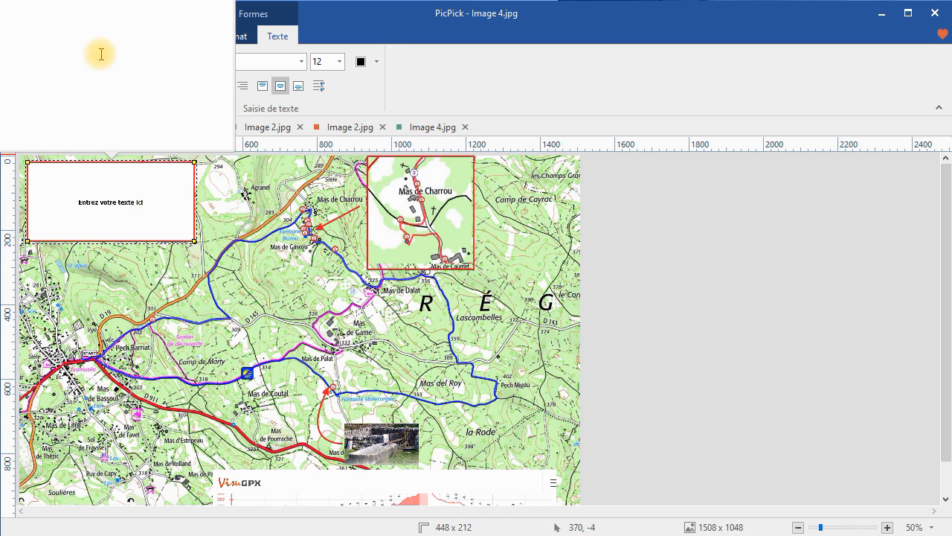
key(BackSpace)
text(Limogne)
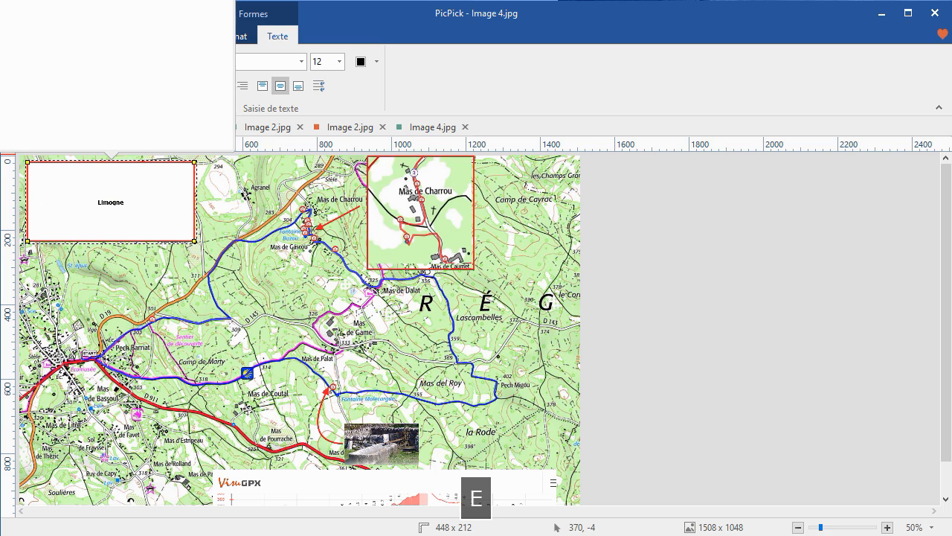
key(Return)
text(Lot)
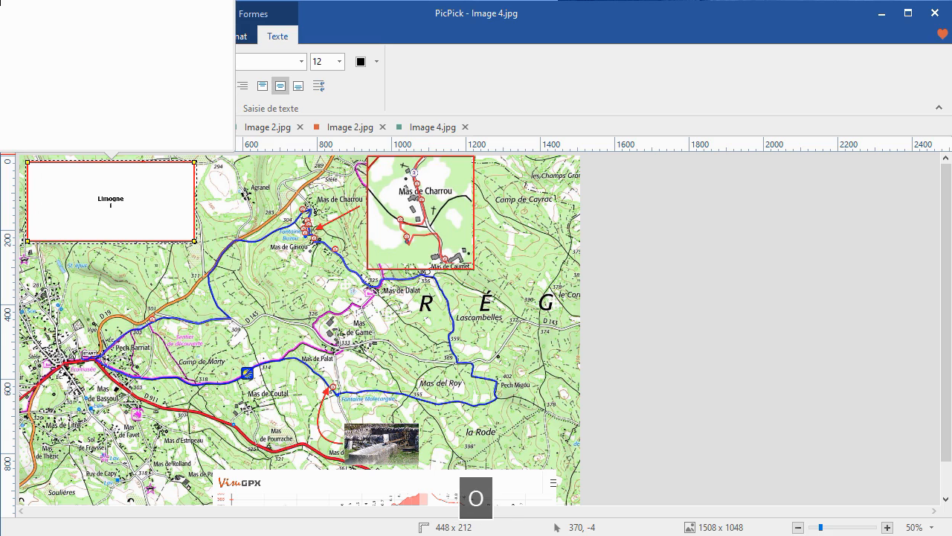
text(aine )
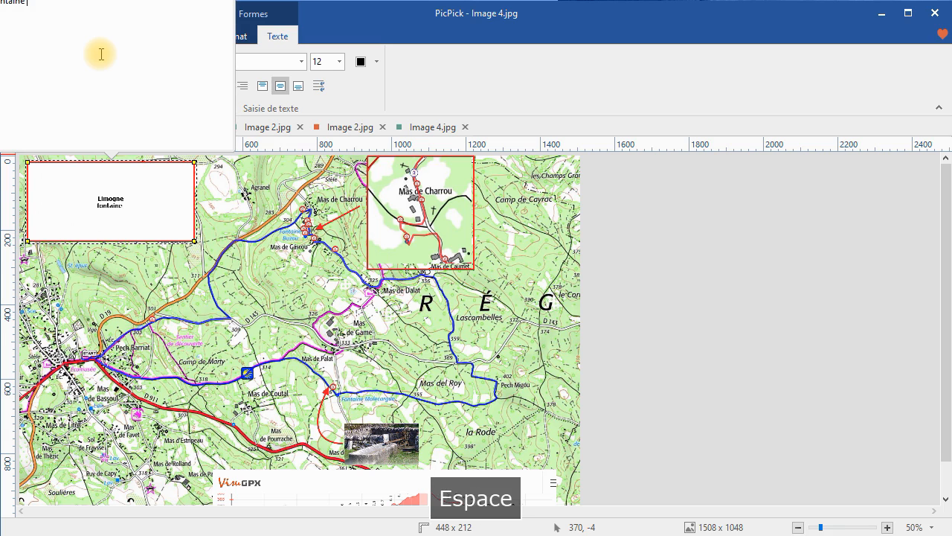
text(Mal)
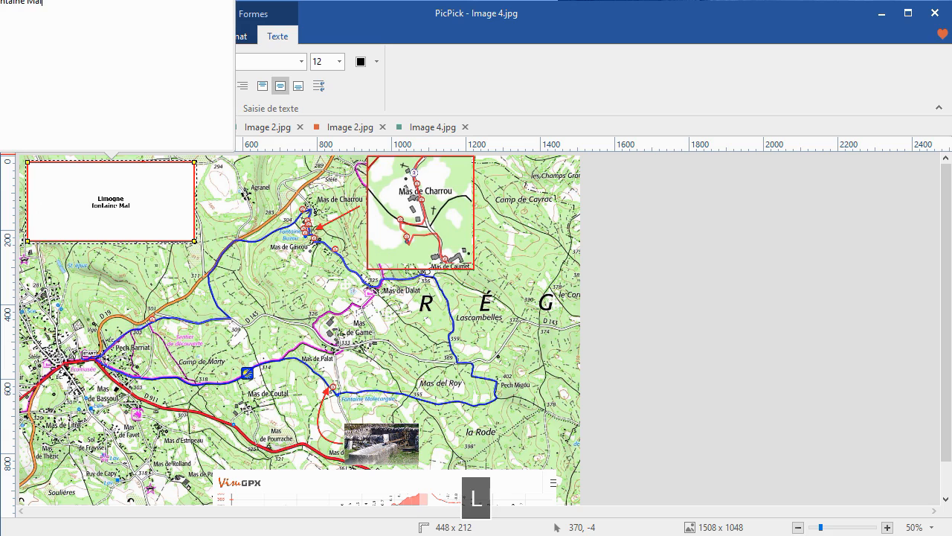
text(r)
key(BackSpace)
text(ec)
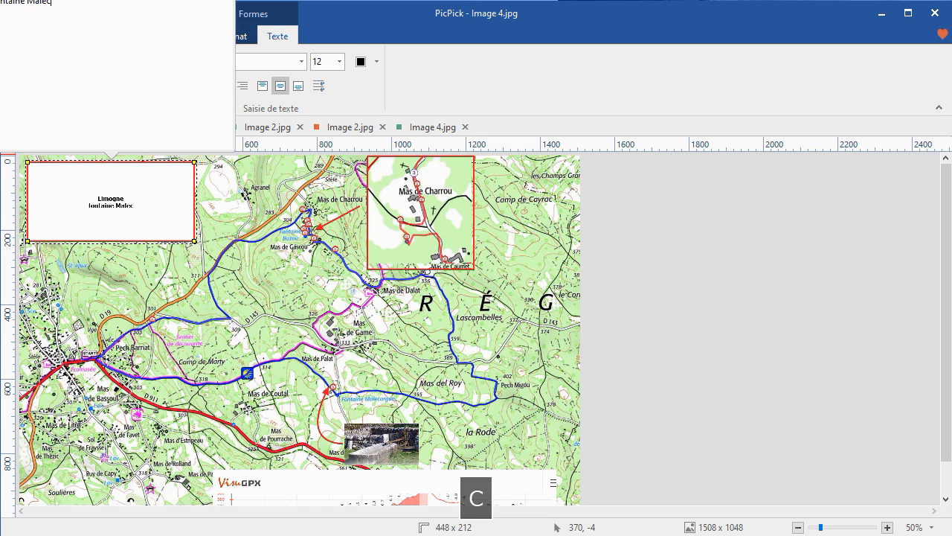
text(argue)
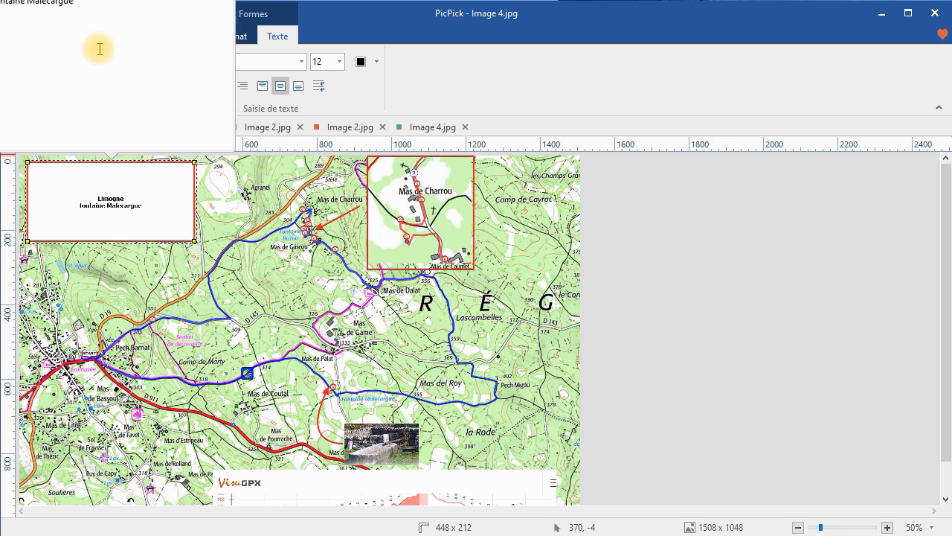
click(333, 62)
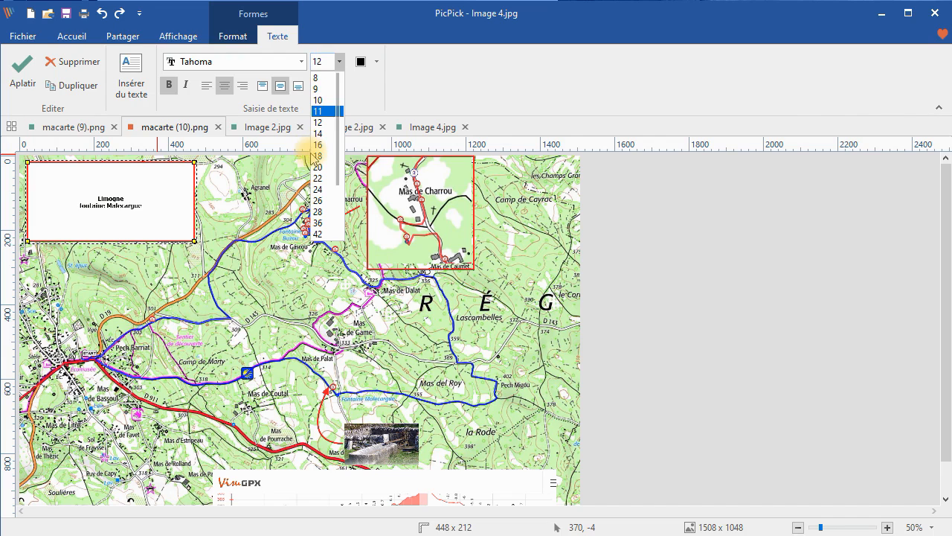
click(318, 157)
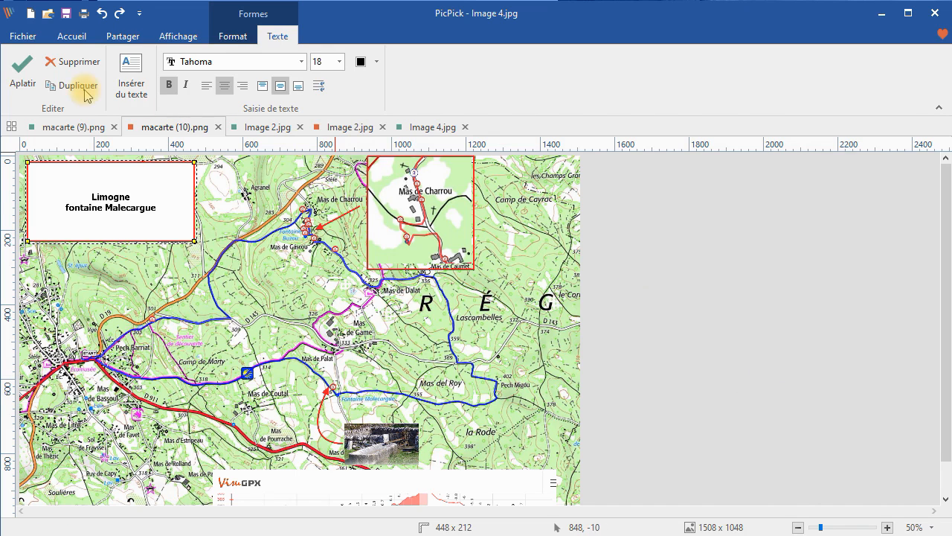
click(23, 35)
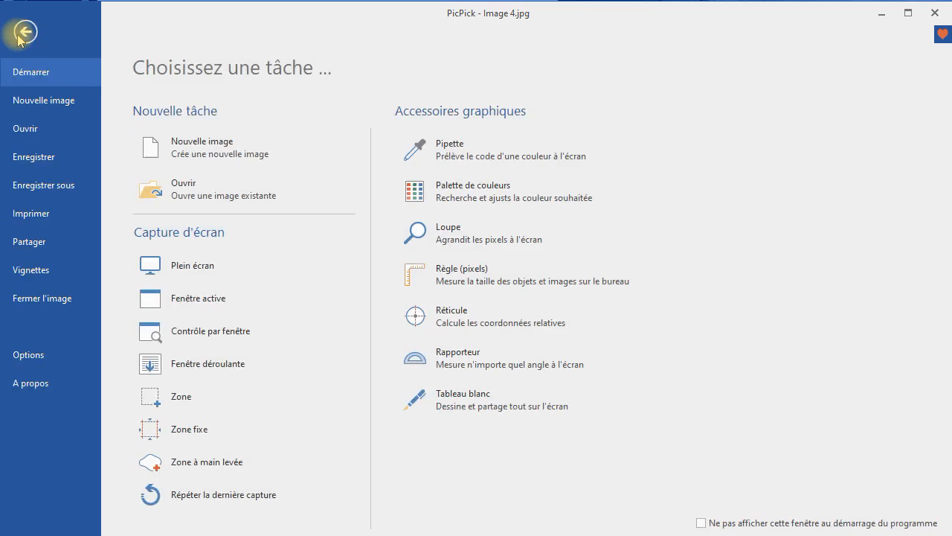
click(30, 157)
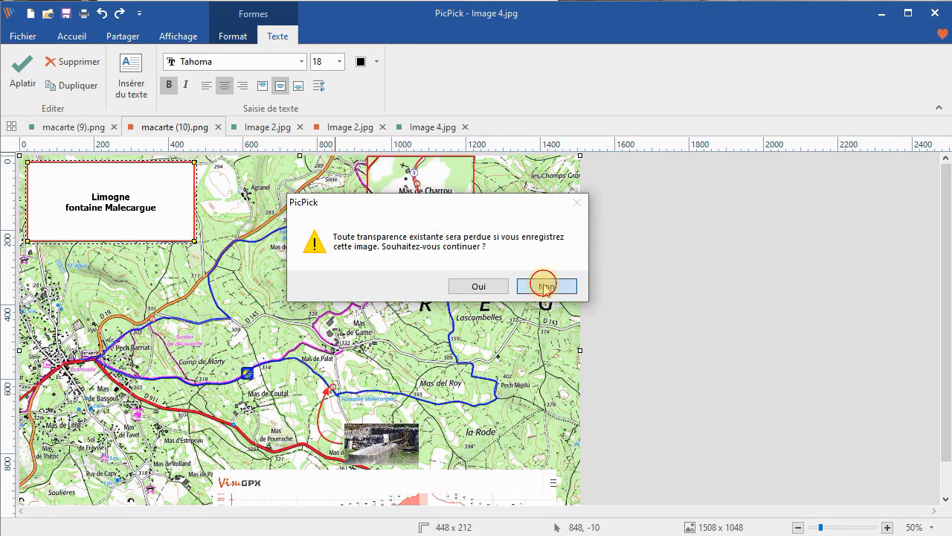
click(544, 287)
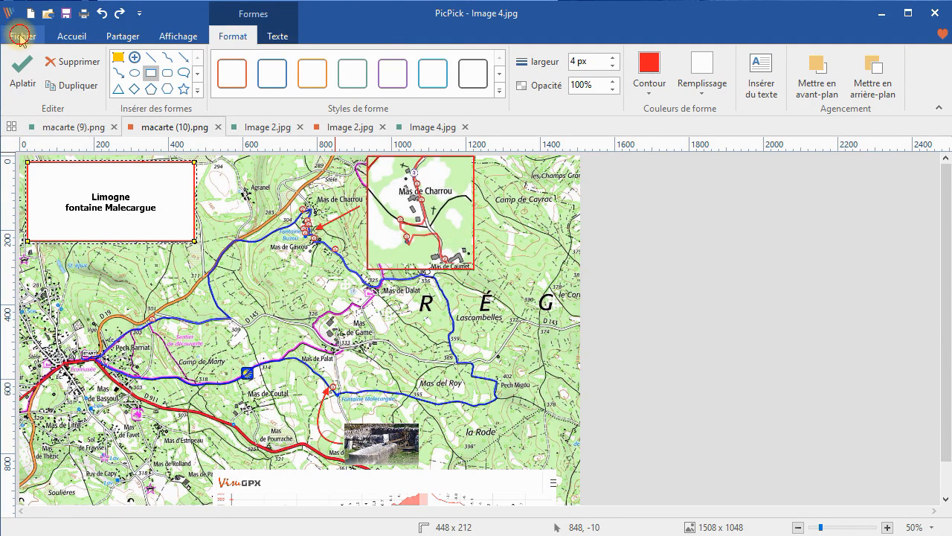
Examine the file formats offered for saving a copy, and the print preview and print settings of the composed map.
click(21, 37)
click(56, 186)
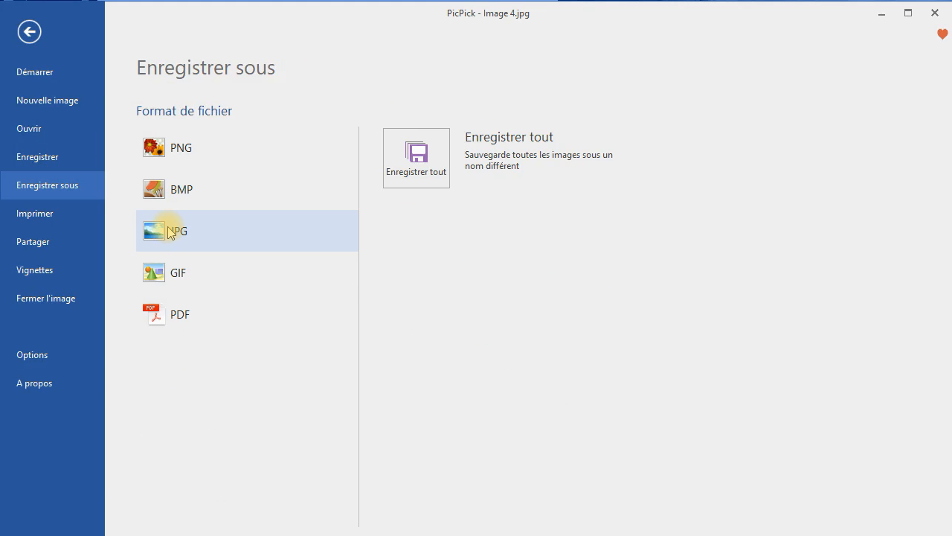
click(29, 32)
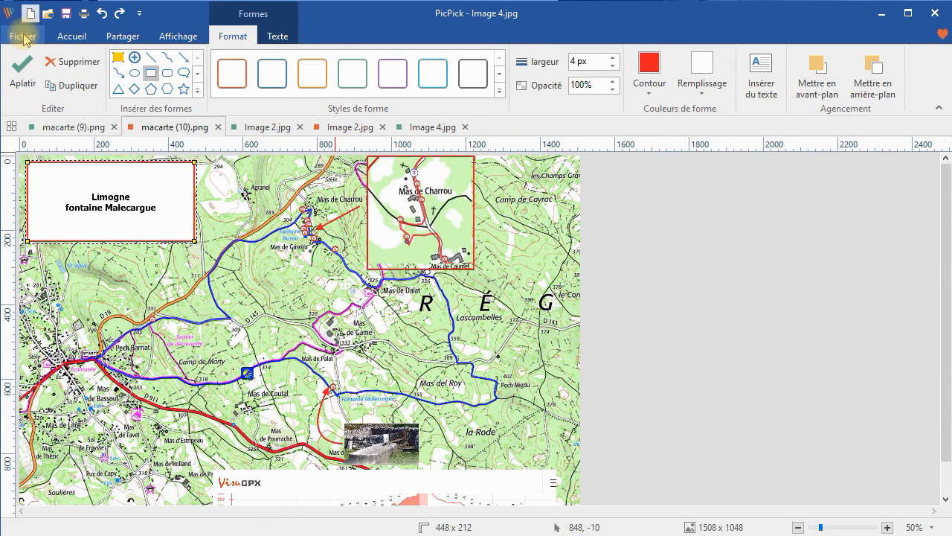
click(23, 37)
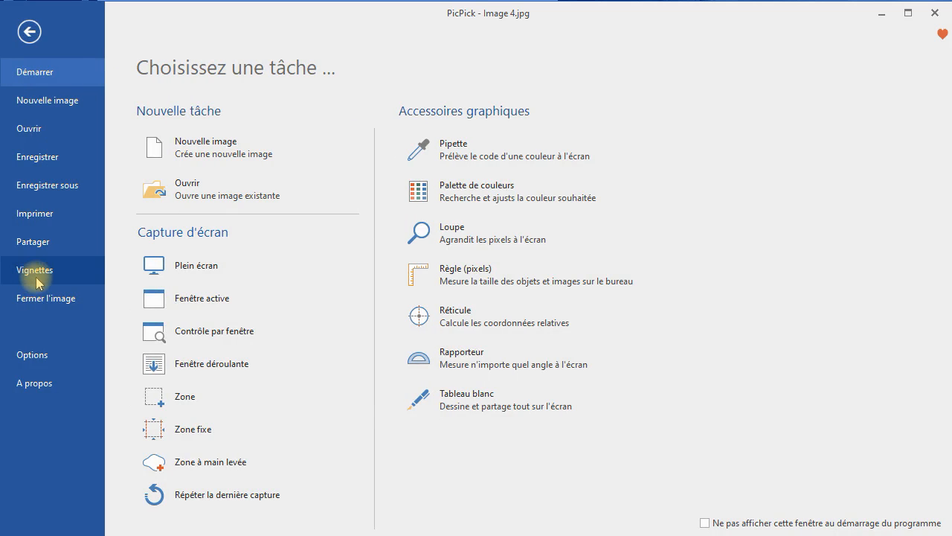
click(42, 216)
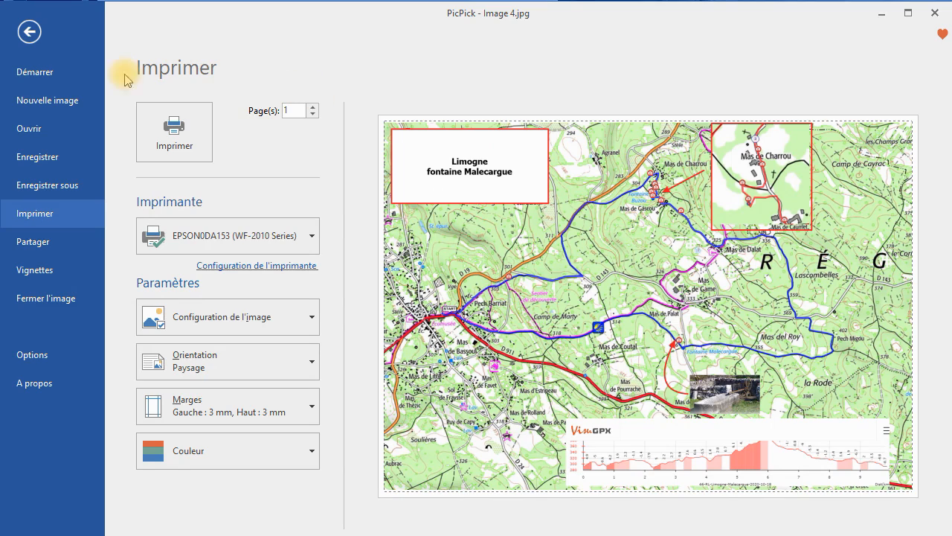
click(27, 32)
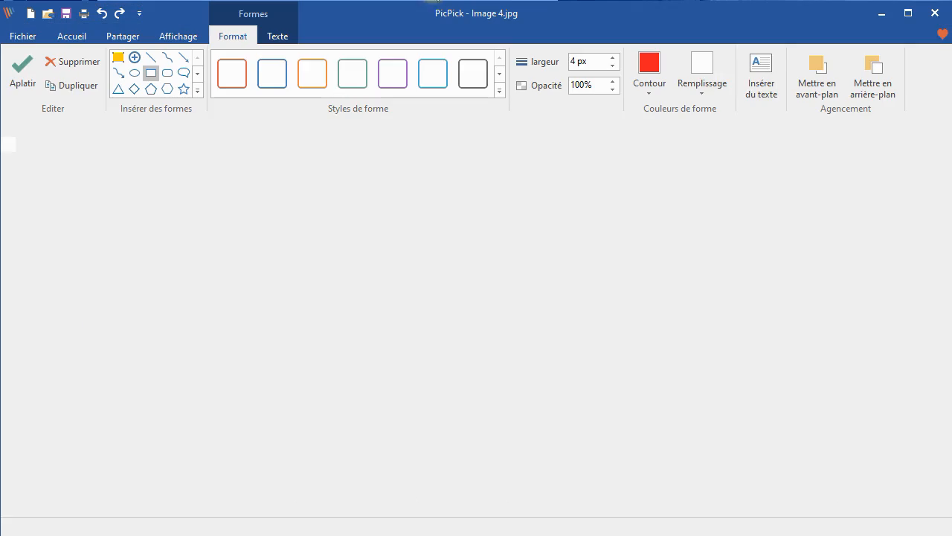